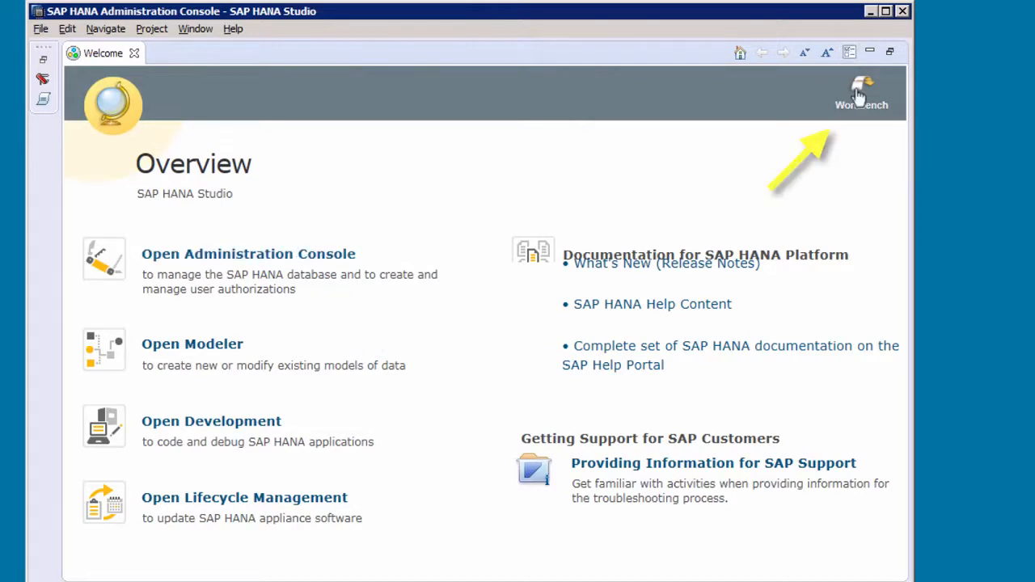
# Open the Administration Console from the Overview page, switch to Eclipse and open its workbench.
pyautogui.click(356, 252)
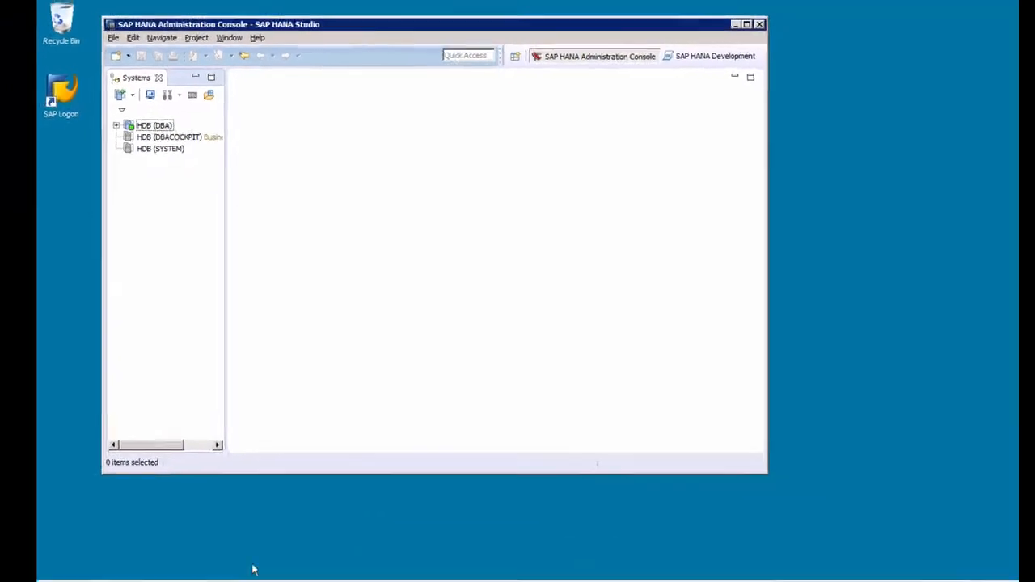
pyautogui.click(208, 569)
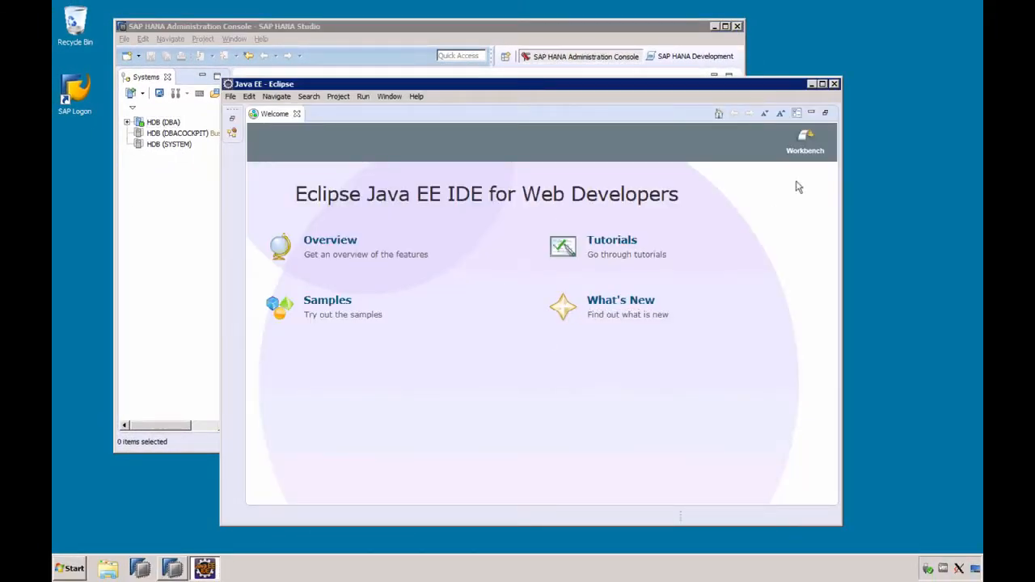
pyautogui.click(807, 150)
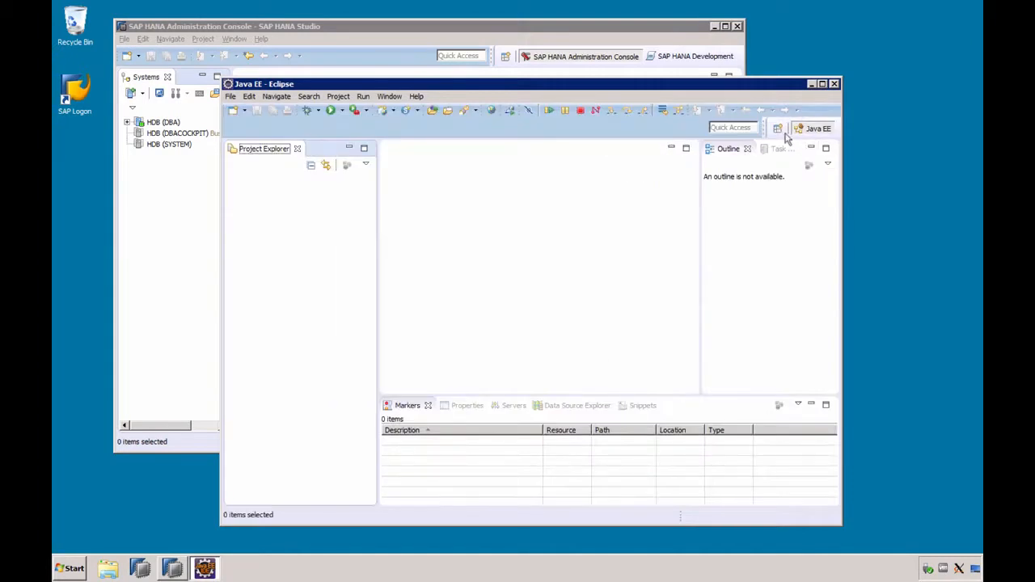
# Review the perspectives available in Eclipse without opening one, and return to SAP HANA Studio by minimizing Eclipse.
pyautogui.click(777, 129)
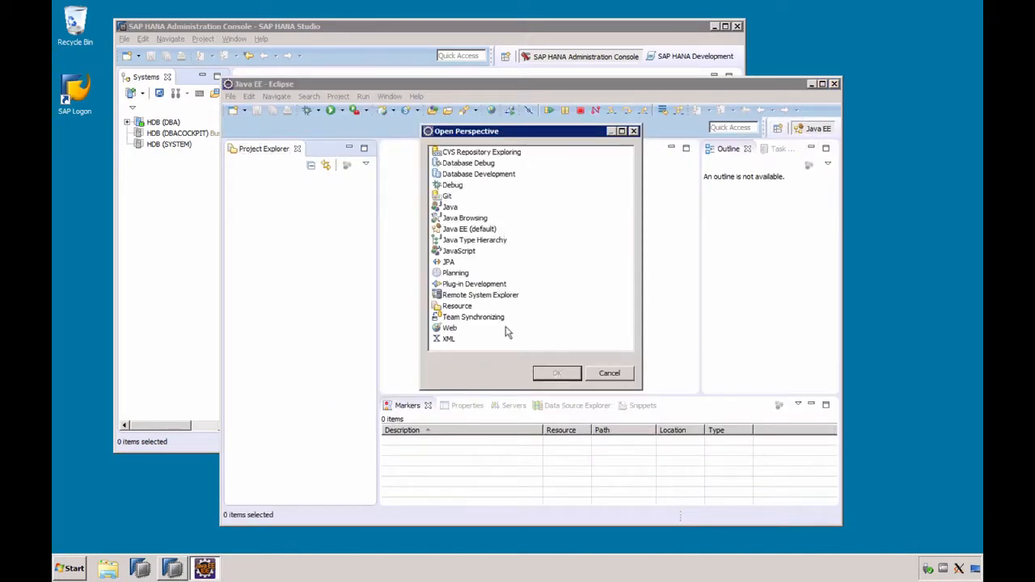
pyautogui.click(617, 374)
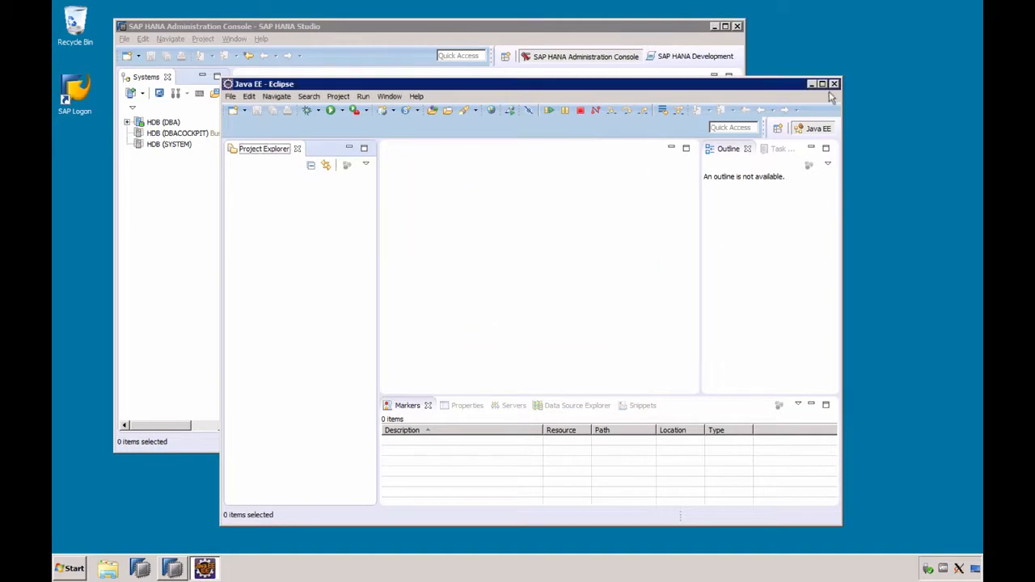
pyautogui.click(812, 86)
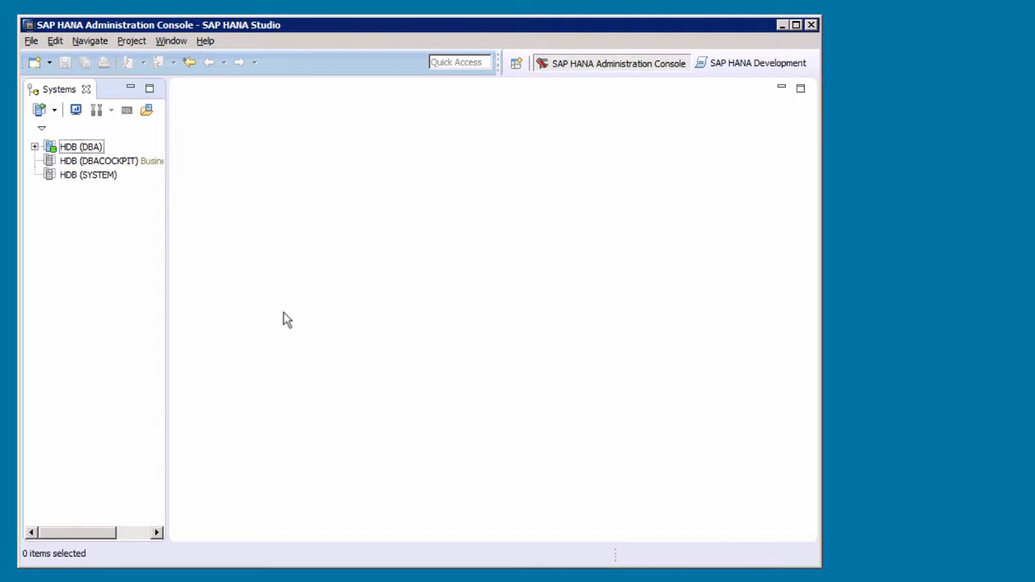
# Display the Welcome page again and return to the Administration Console workbench.
pyautogui.click(205, 41)
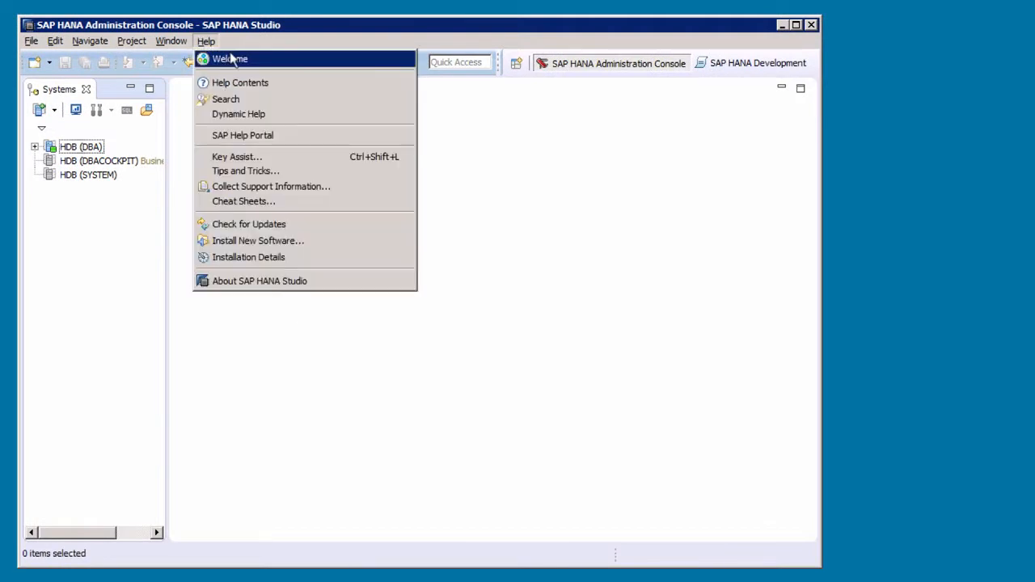
pyautogui.click(229, 59)
pyautogui.click(774, 91)
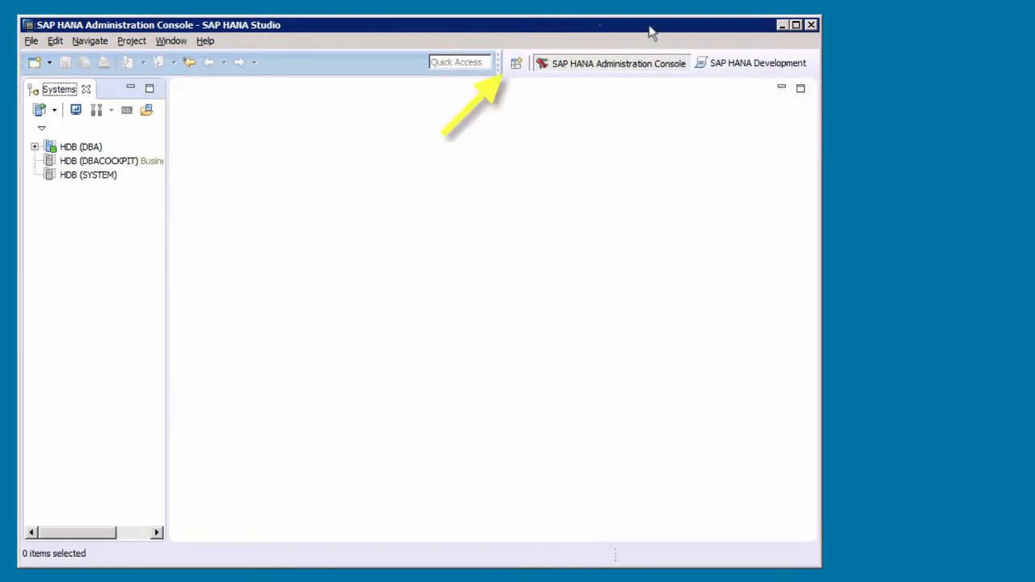
# Review the list of available perspectives through both ways of opening it, without choosing one.
pyautogui.click(516, 62)
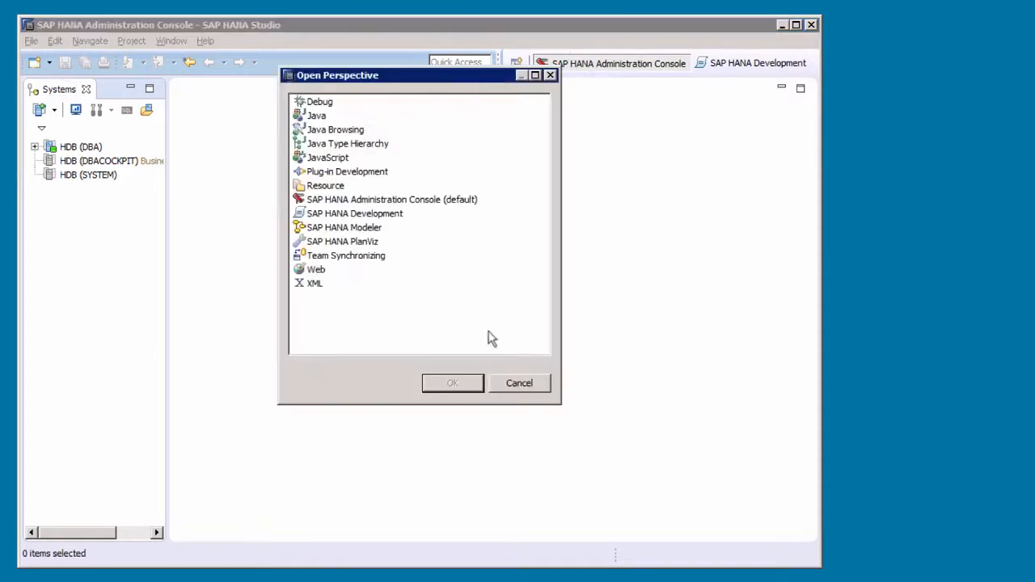
pyautogui.click(511, 380)
pyautogui.click(172, 41)
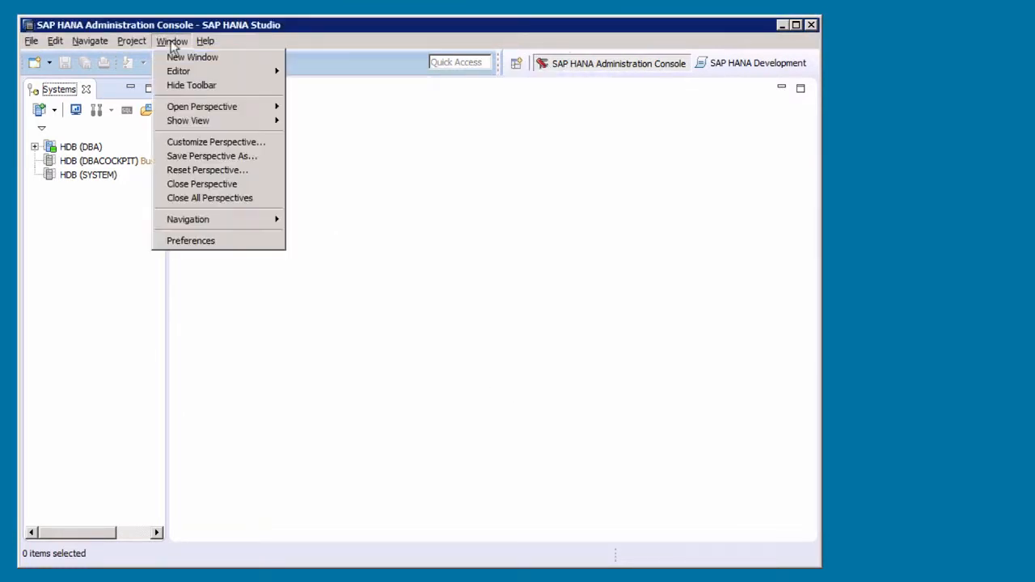
pyautogui.moveTo(198, 113)
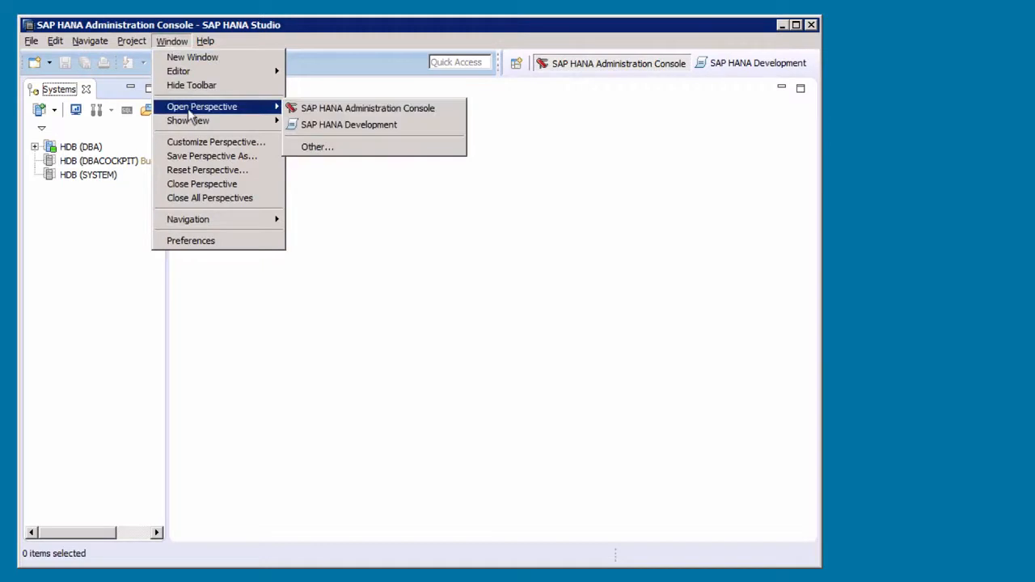
pyautogui.click(312, 147)
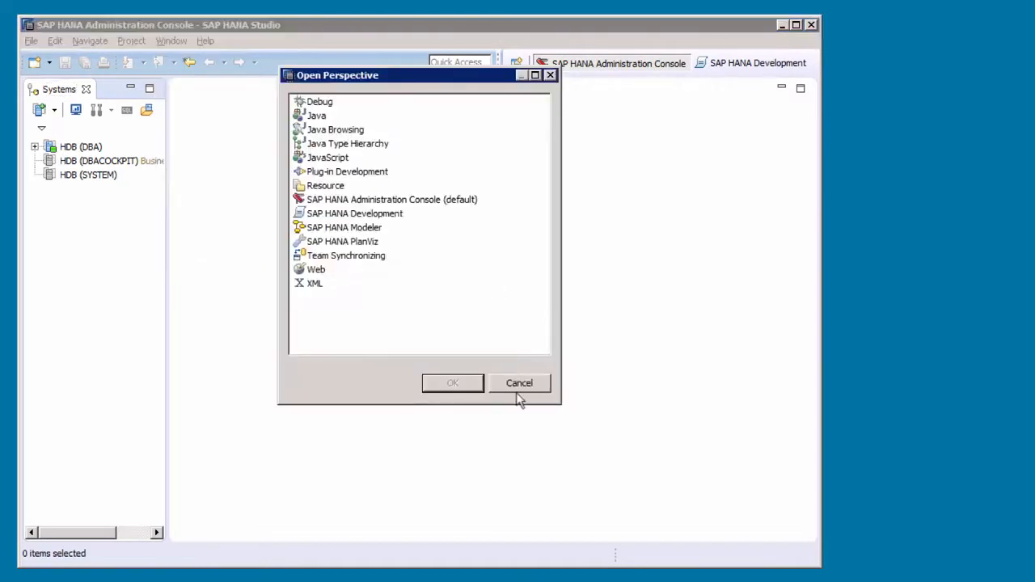
pyautogui.click(518, 384)
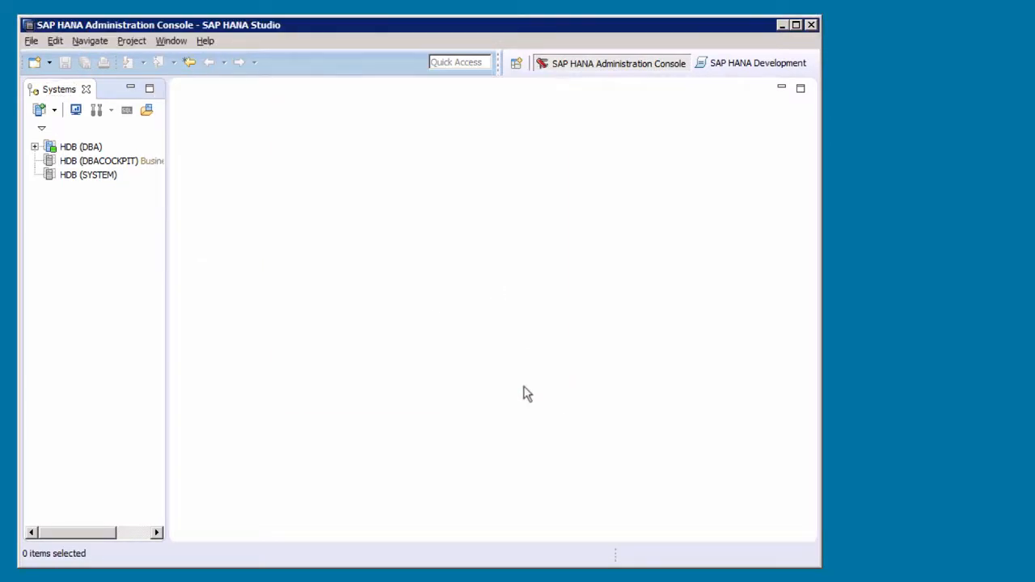
# Reset the SAP HANA Administration Console perspective to its defaults.
pyautogui.click(178, 41)
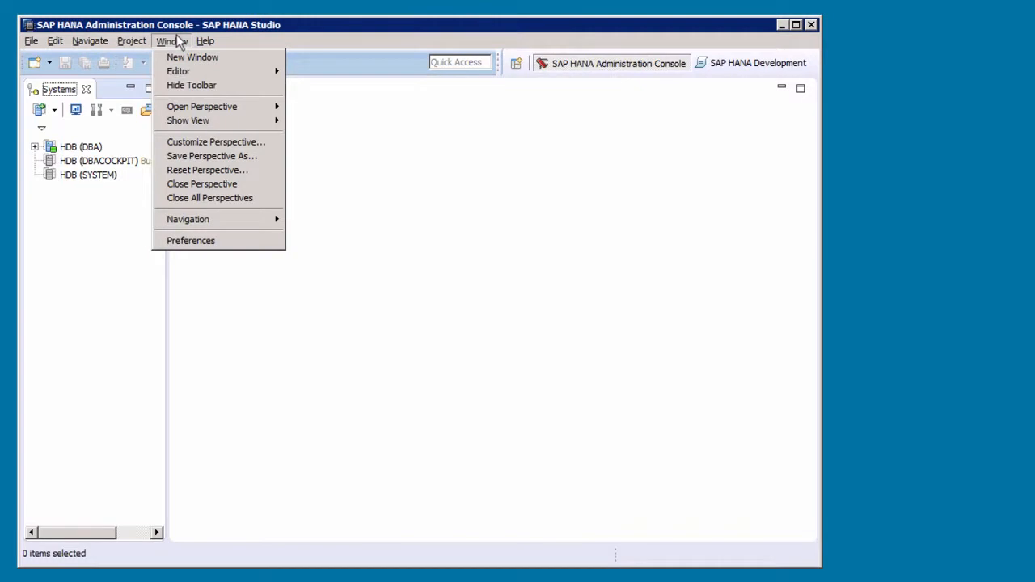
pyautogui.click(183, 172)
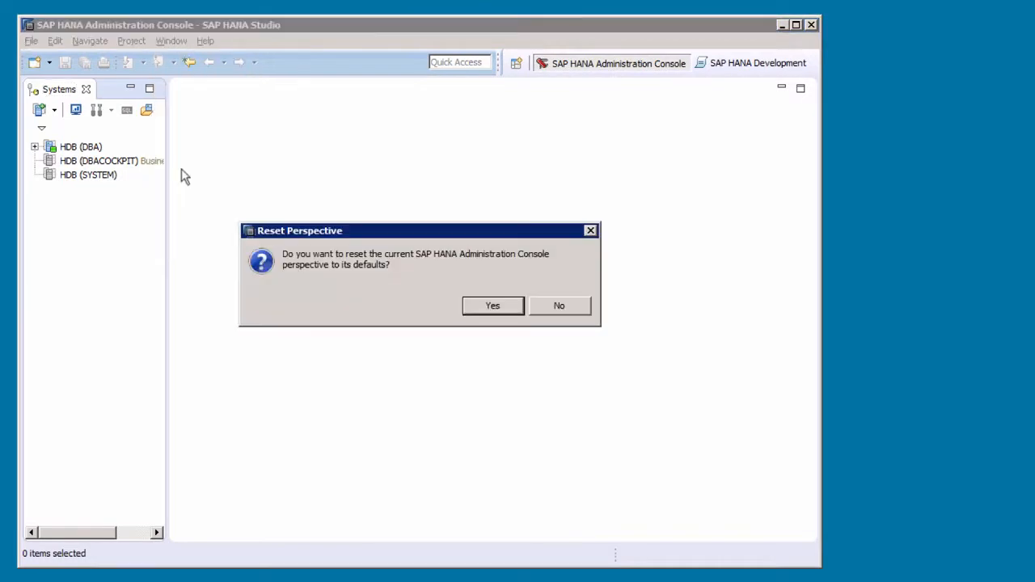
pyautogui.click(504, 308)
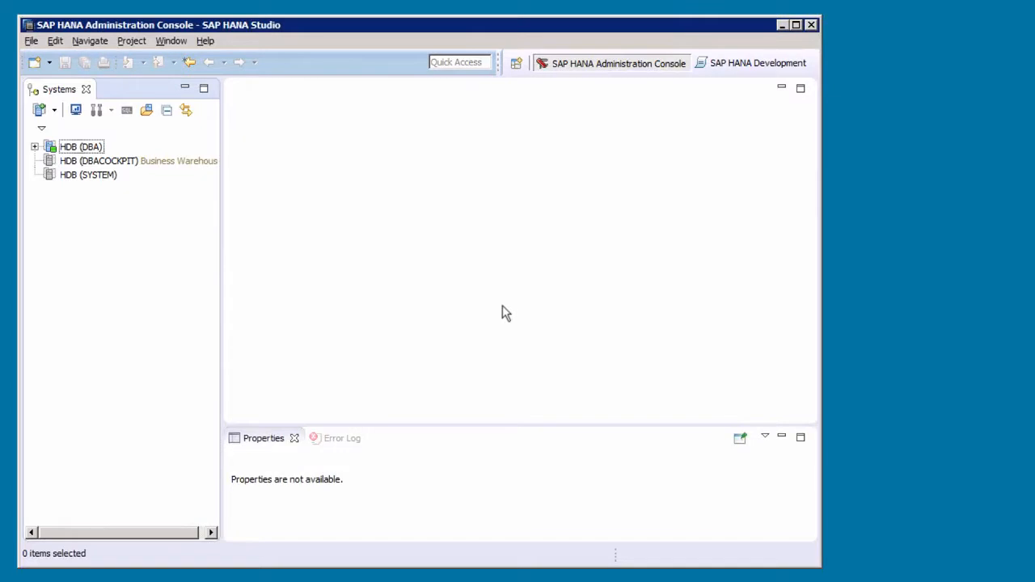
# Widen the Systems view and close the Properties and Error Log views.
pyautogui.moveTo(221, 259); pyautogui.dragTo(249, 267)
pyautogui.click(322, 438)
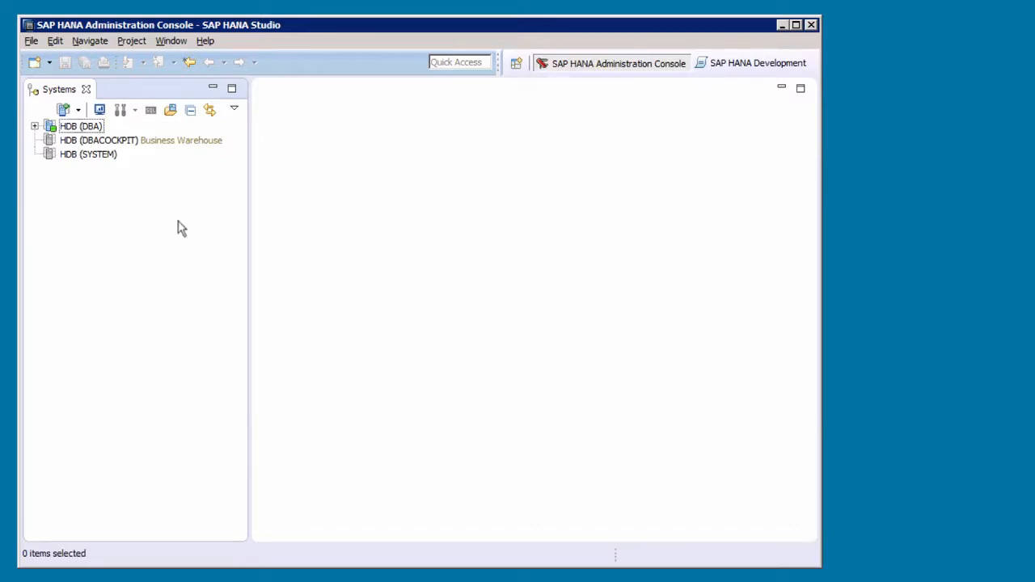
# Restore the default layout of the customized Administration Console perspective.
pyautogui.click(170, 40)
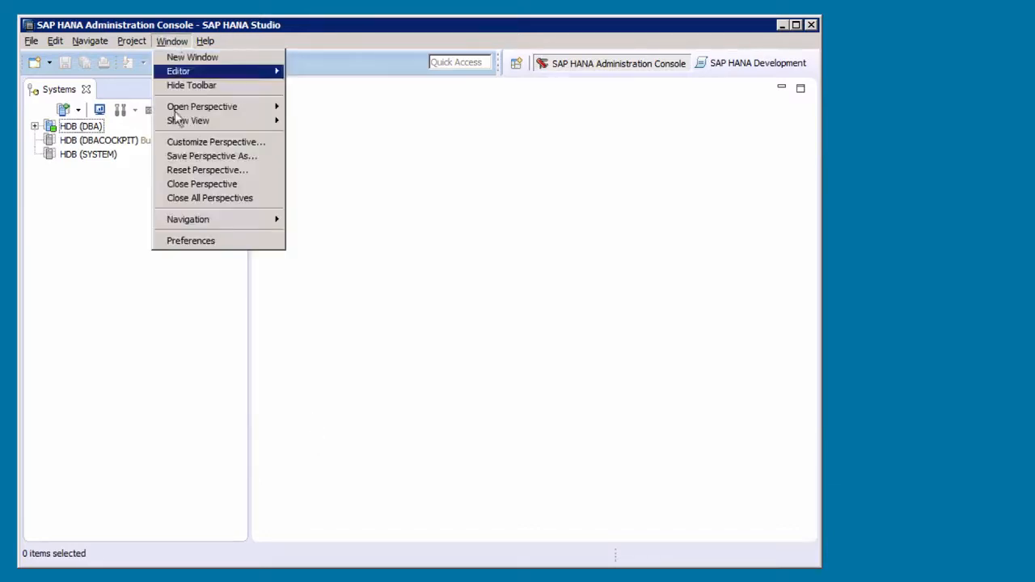
pyautogui.click(174, 170)
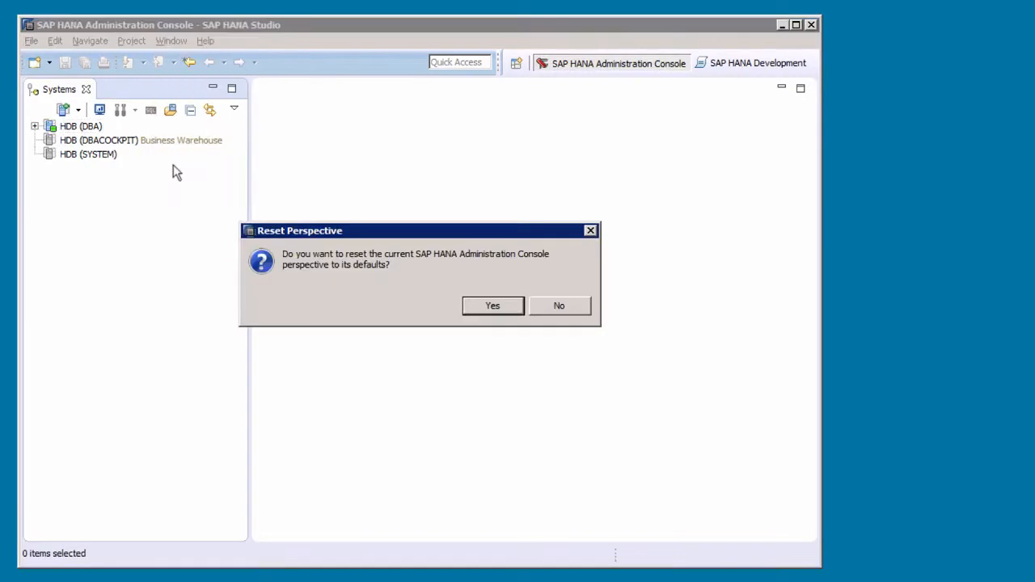
pyautogui.click(493, 308)
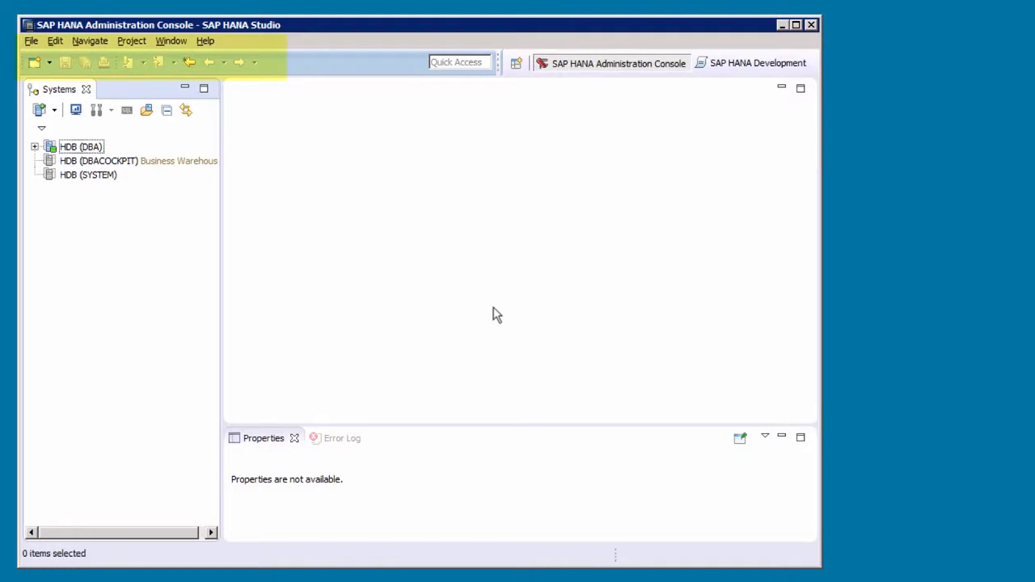
pyautogui.click(32, 42)
pyautogui.click(205, 42)
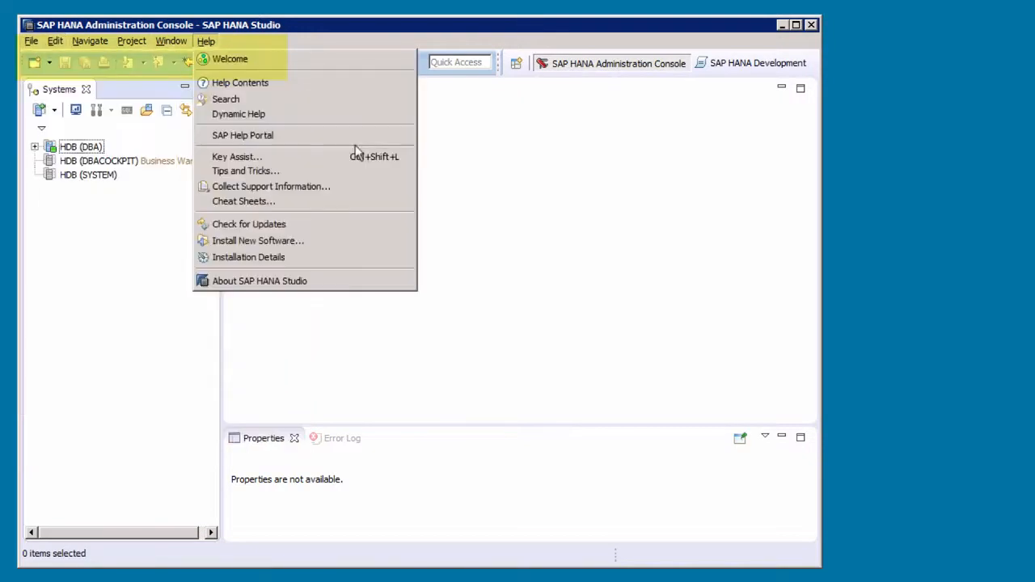
pyautogui.click(496, 184)
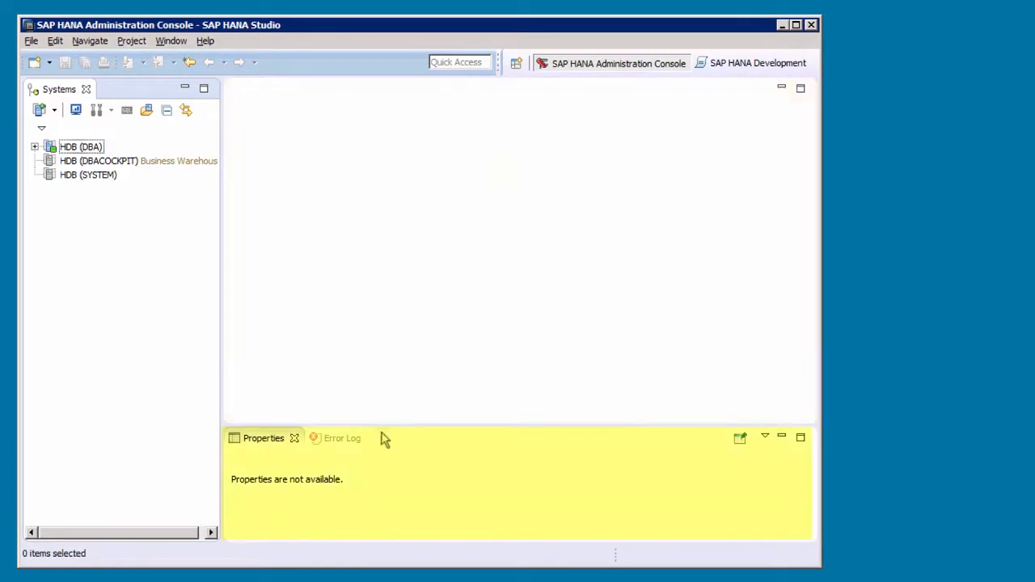
# Look at the Error Log and Properties views and review which other views can be shown.
pyautogui.click(356, 440)
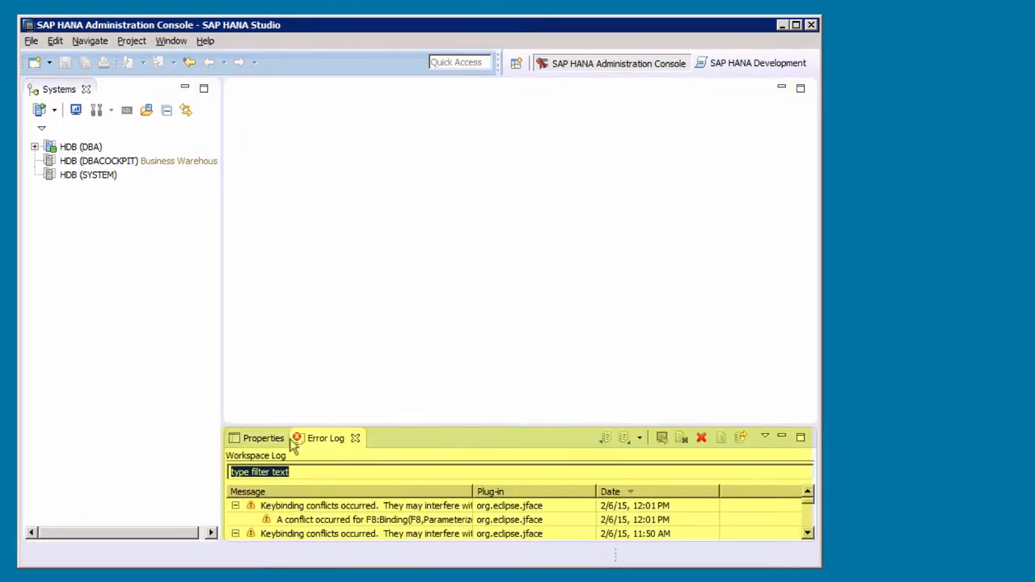
pyautogui.click(254, 437)
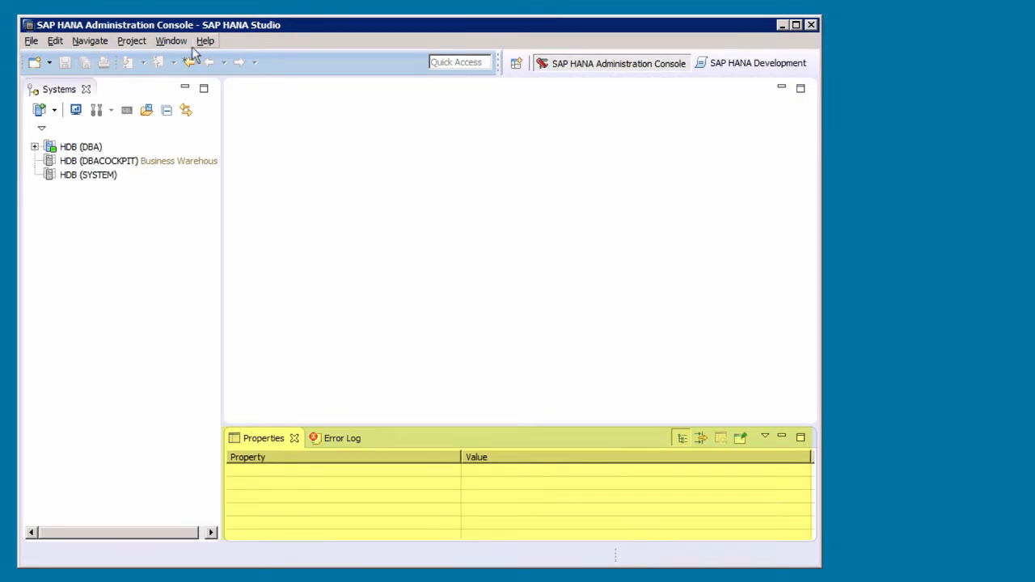
pyautogui.click(173, 42)
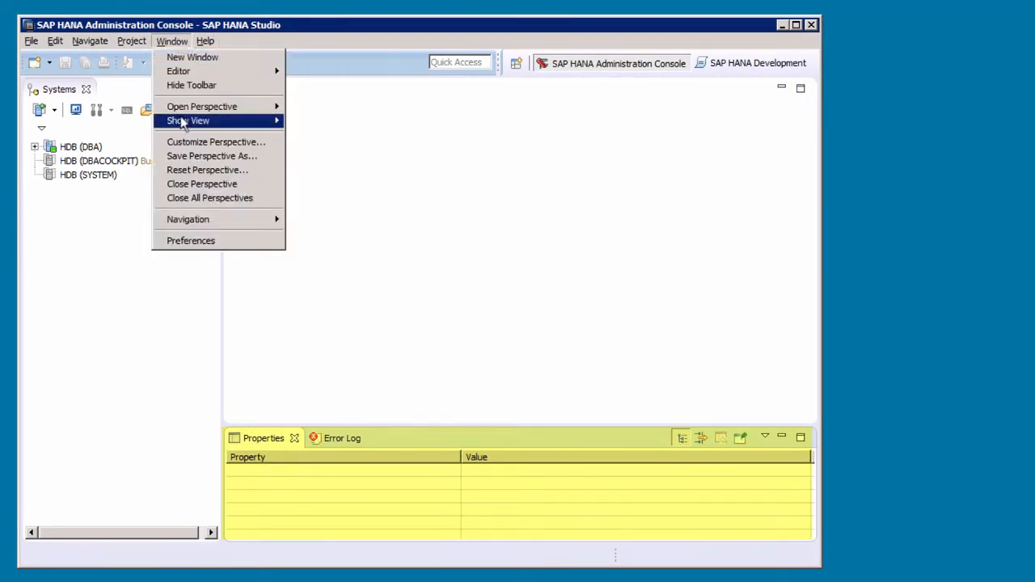
pyautogui.moveTo(181, 121)
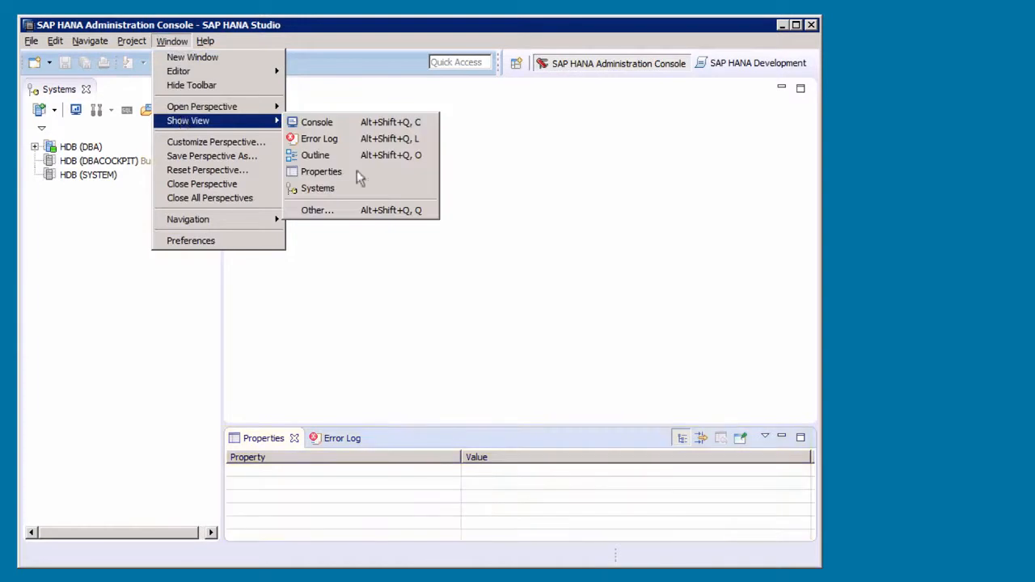
pyautogui.click(640, 251)
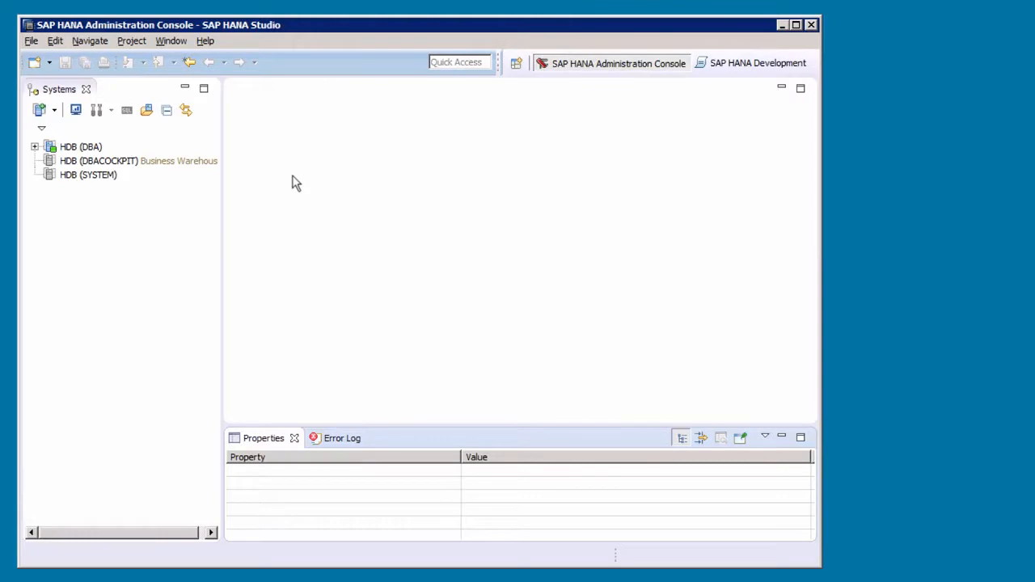
# Maximize and minimize the Systems view, and restore it to its docked size.
pyautogui.click(205, 91)
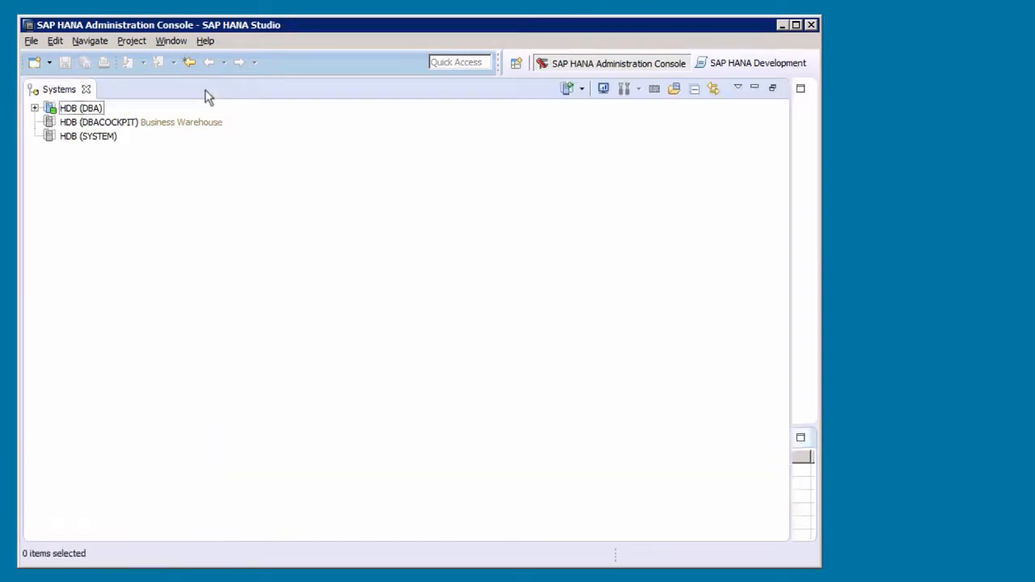
pyautogui.click(754, 89)
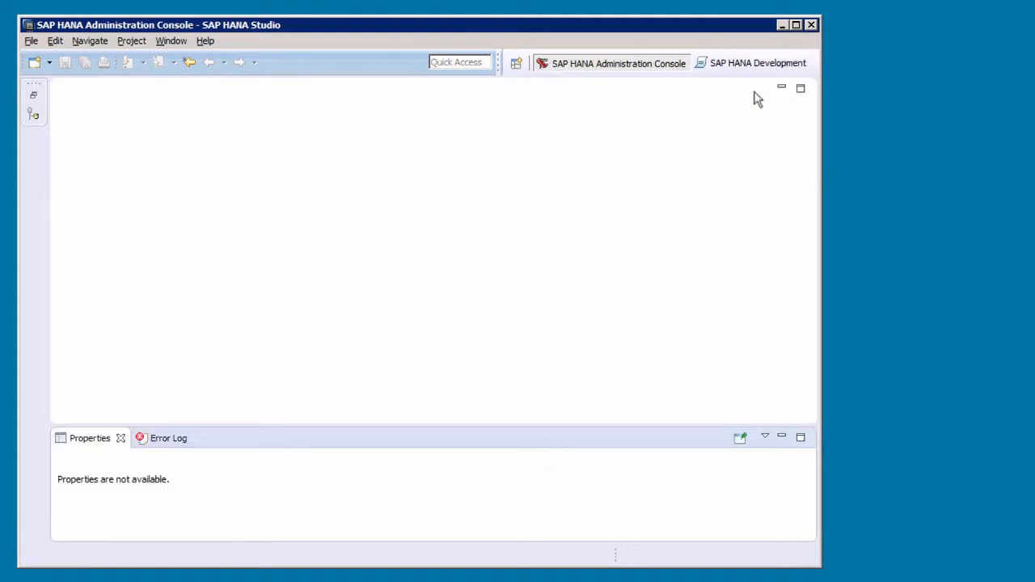
pyautogui.click(34, 100)
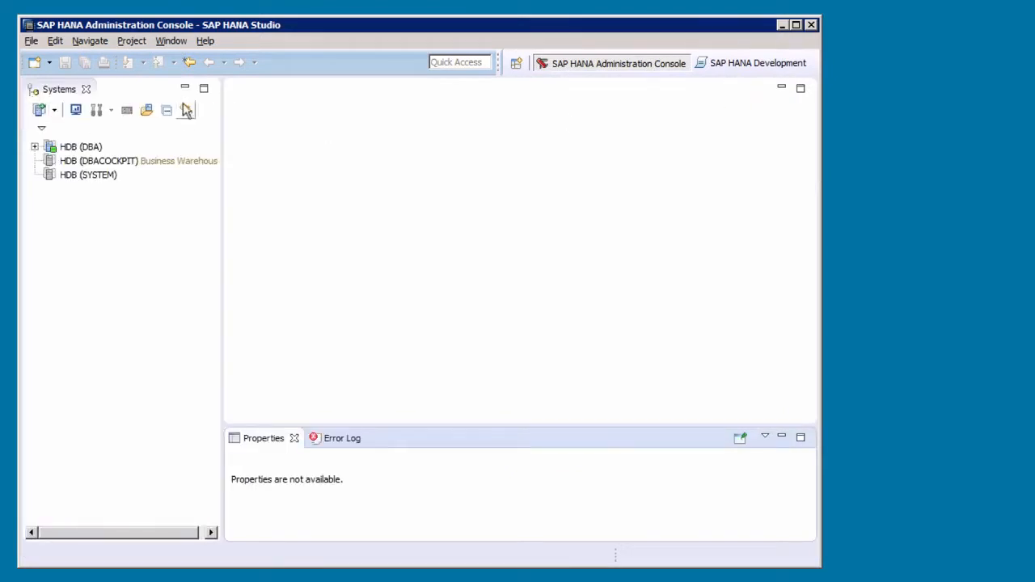
# Close the Systems view and show it again in the perspective.
pyautogui.click(86, 89)
pyautogui.click(180, 43)
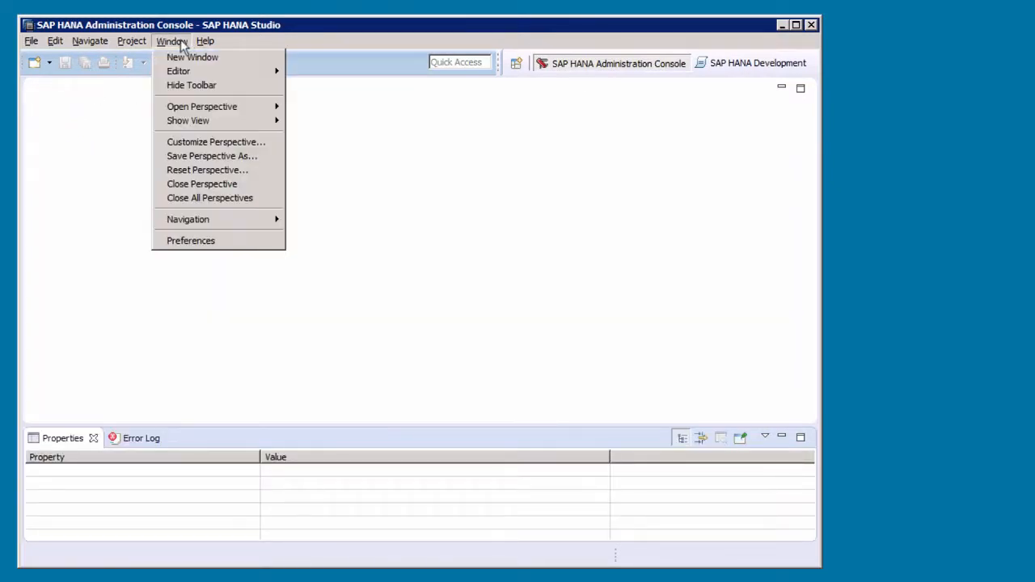
pyautogui.moveTo(198, 121)
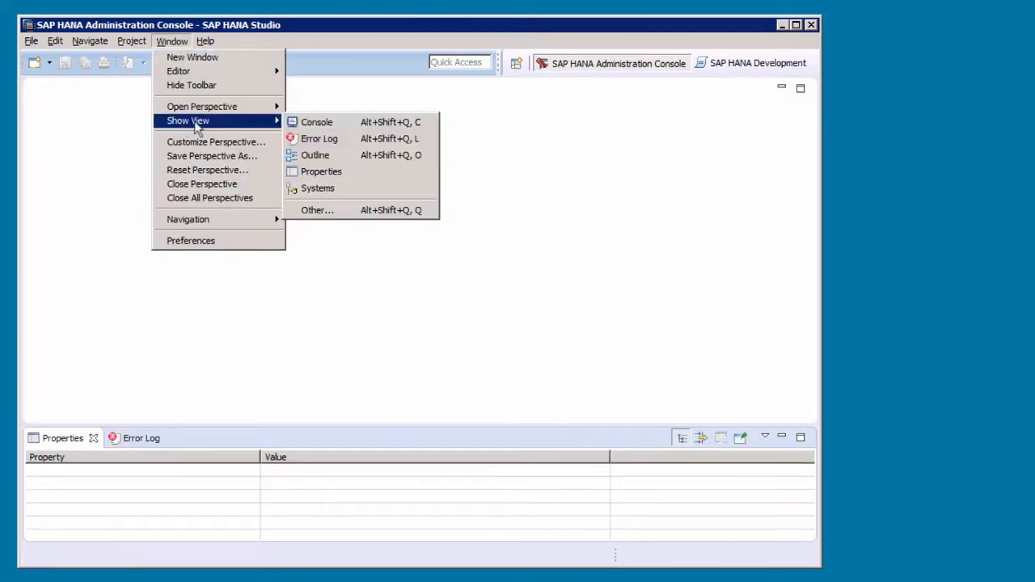
pyautogui.click(328, 193)
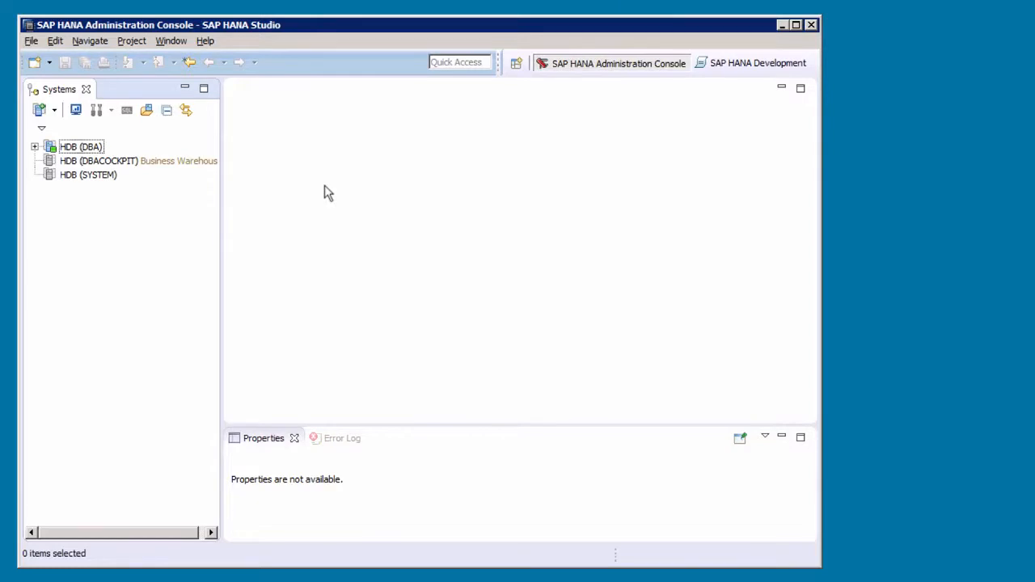
# Select the HDB (DBA) system and review the actions available for it without running any.
pyautogui.click(79, 149)
pyautogui.rightClick(78, 152)
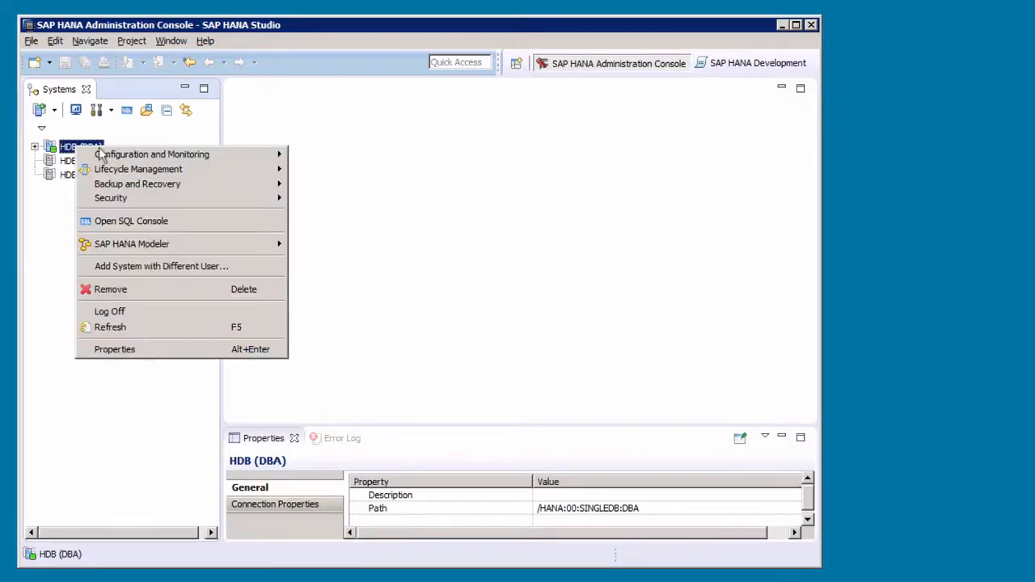
pyautogui.click(442, 208)
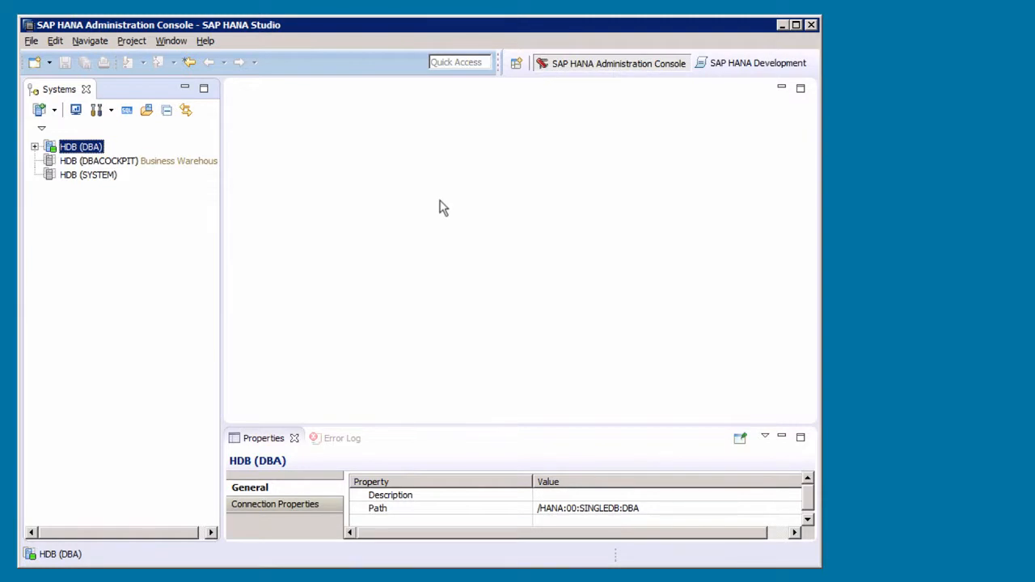
# Open the HDB (DBA) administration editor from the System Monitor and minimize the Properties and Error Log views.
pyautogui.click(76, 110)
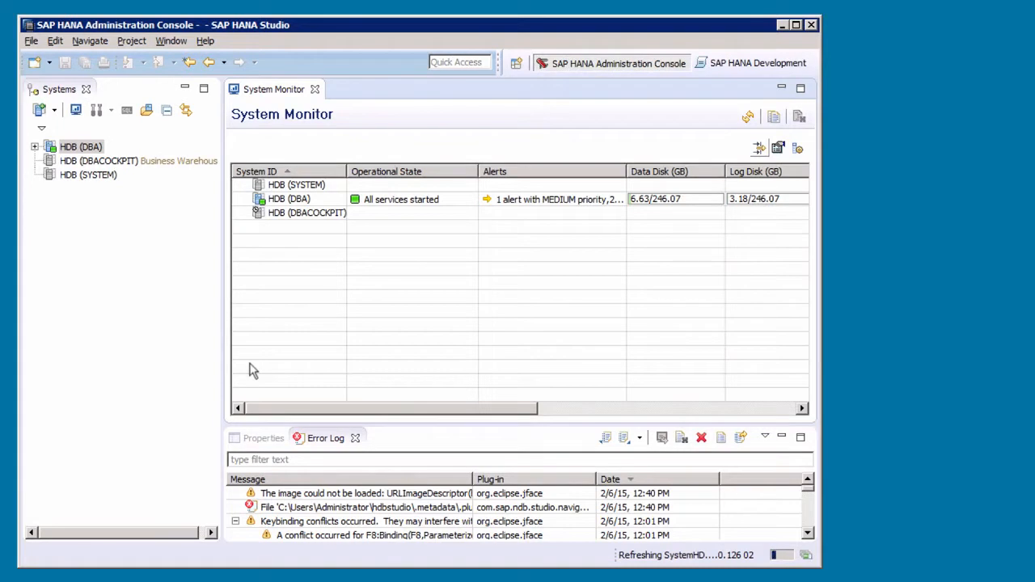
pyautogui.click(295, 198)
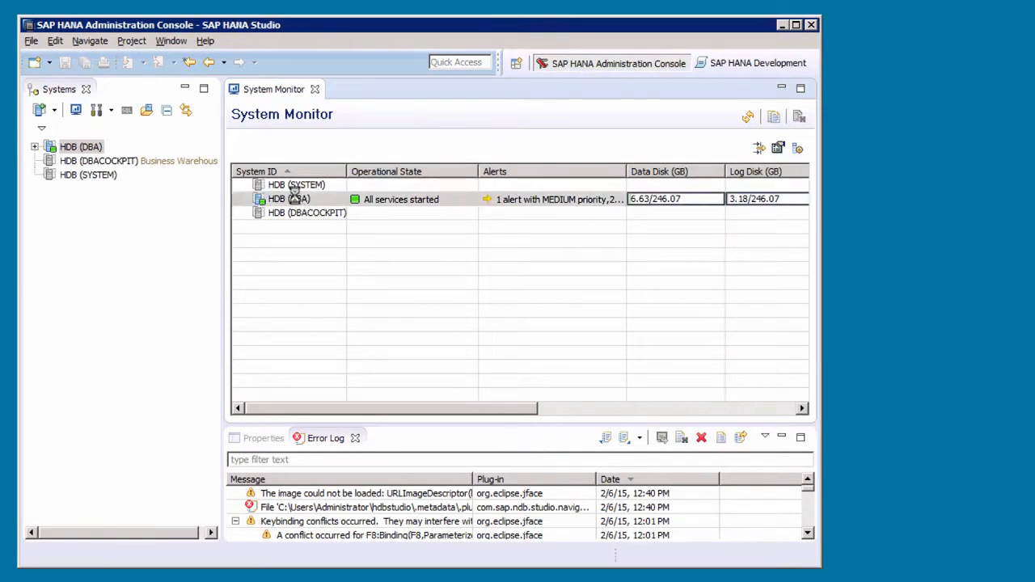
pyautogui.doubleClick(296, 198)
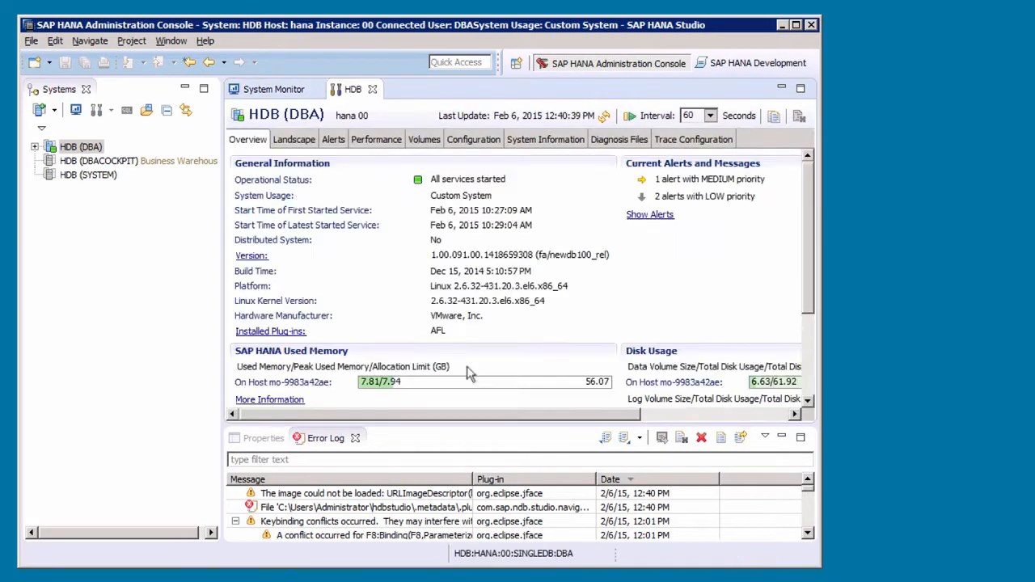
pyautogui.click(781, 438)
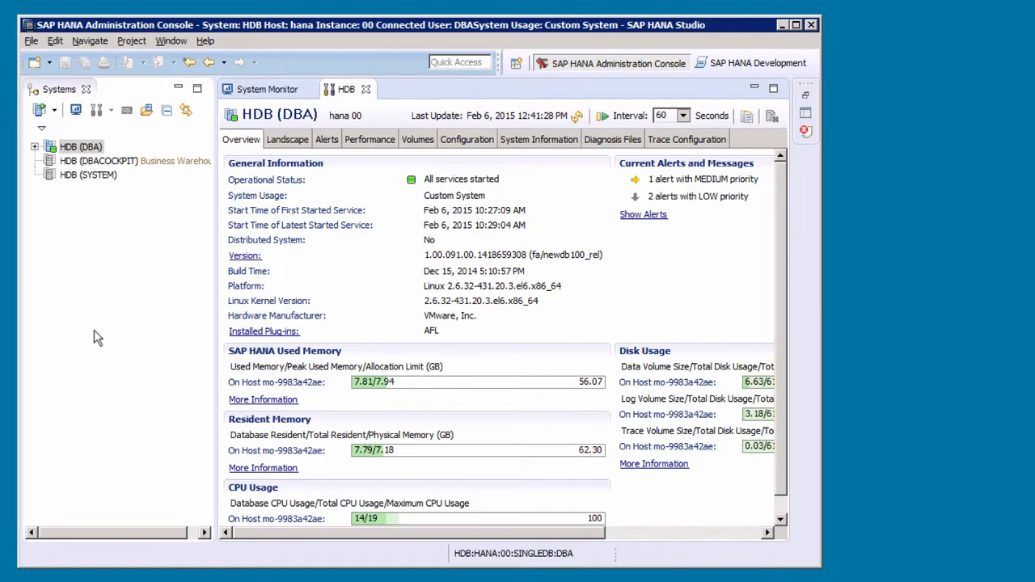
# Open the HDB (DBA) system in Diagnosis Mode.
pyautogui.click(80, 146)
pyautogui.click(112, 110)
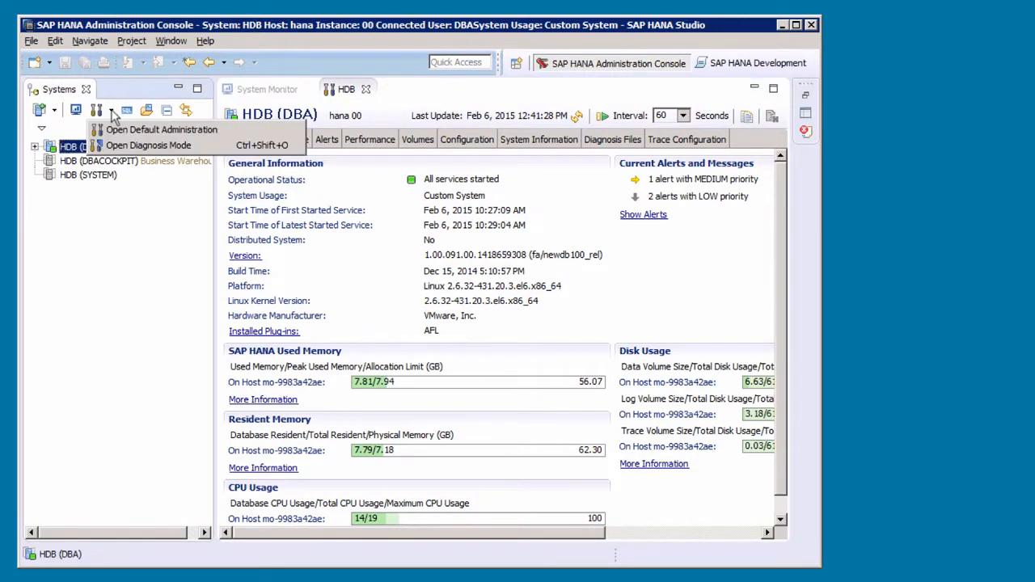
pyautogui.click(222, 148)
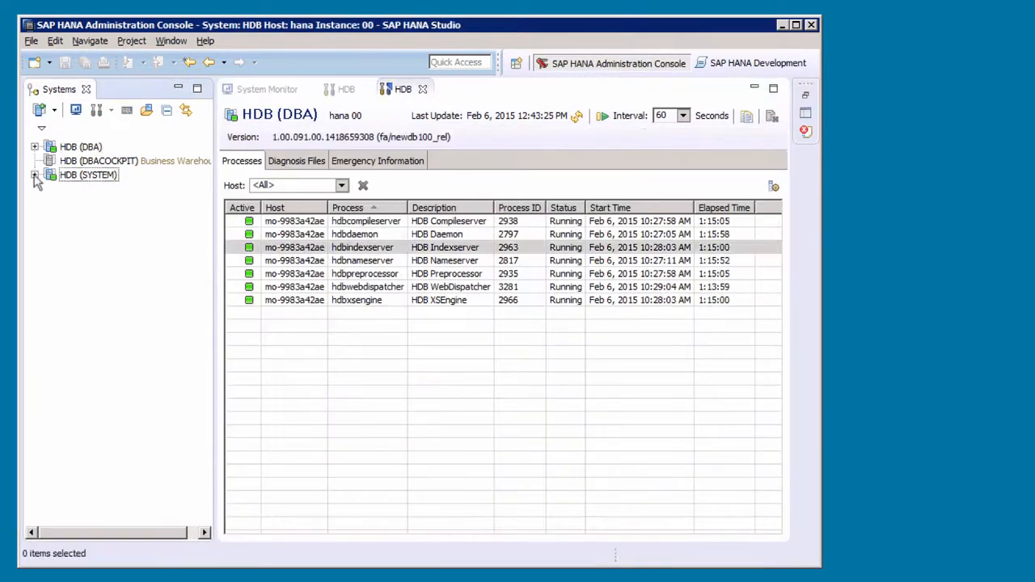
# Open the backup console of HDB (DBA) from its Backup node, and again through the system's Backup and Recovery actions.
pyautogui.click(35, 147)
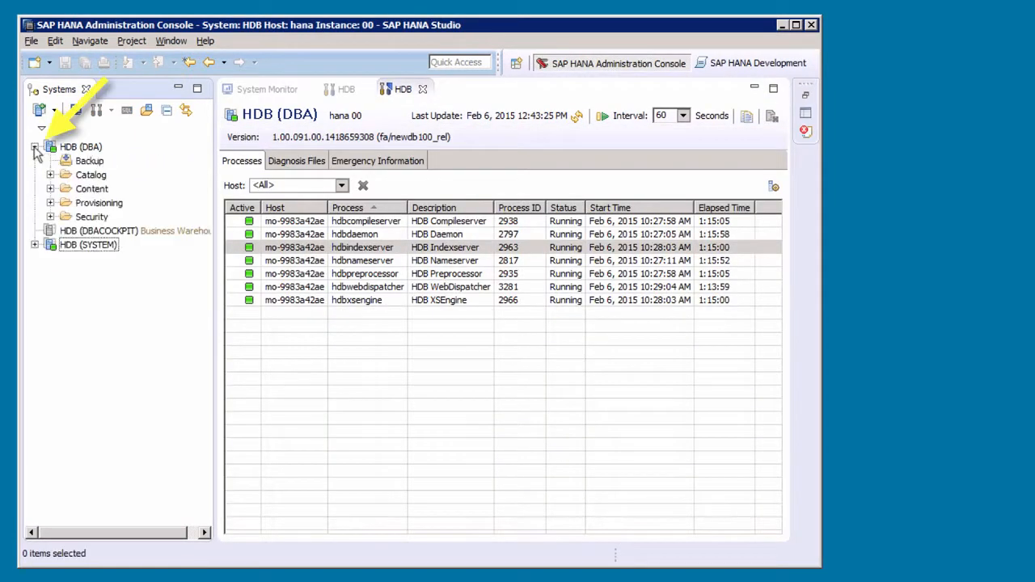
pyautogui.doubleClick(91, 161)
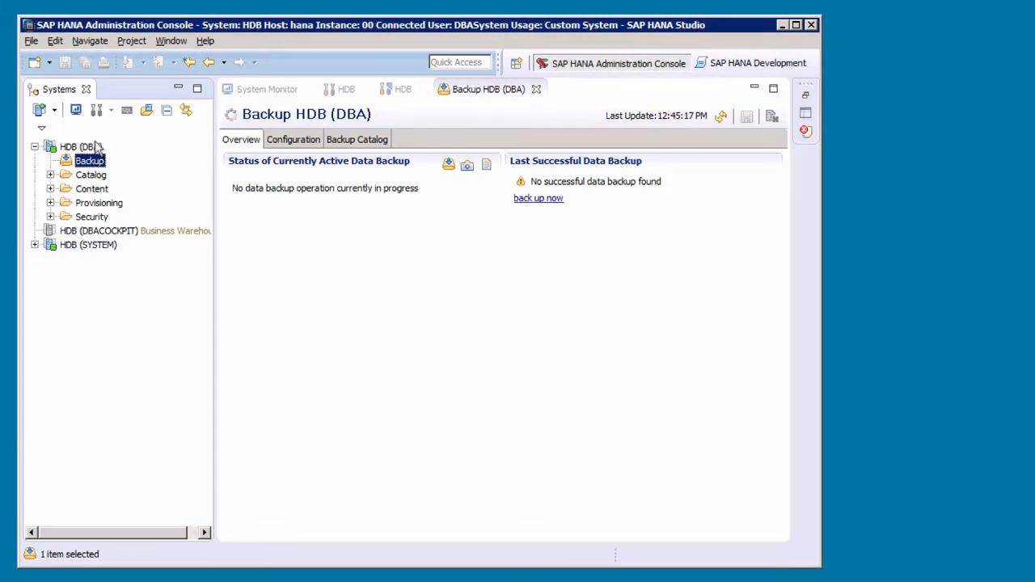
pyautogui.click(89, 146)
pyautogui.rightClick(89, 146)
pyautogui.moveTo(137, 185)
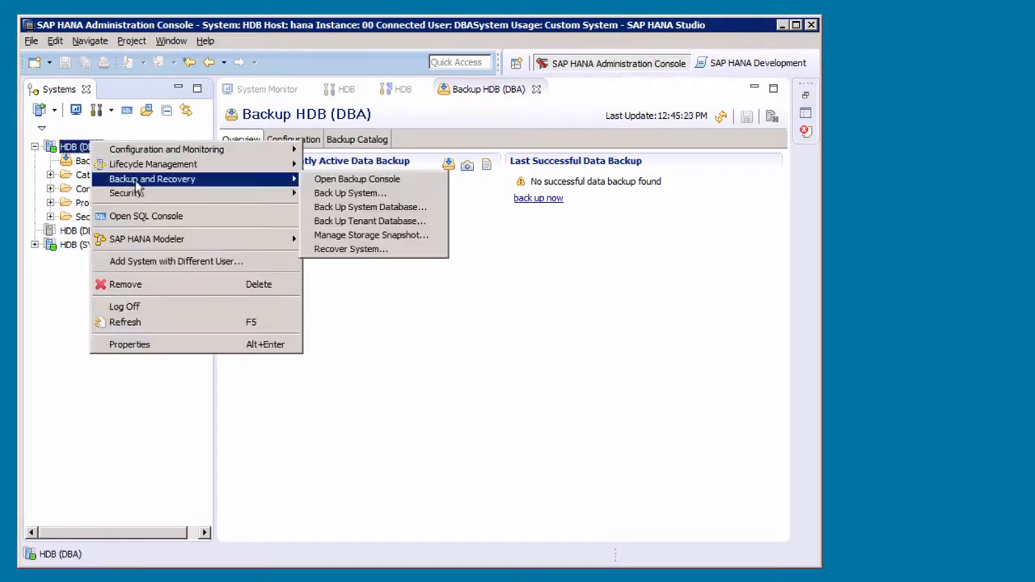
pyautogui.click(407, 181)
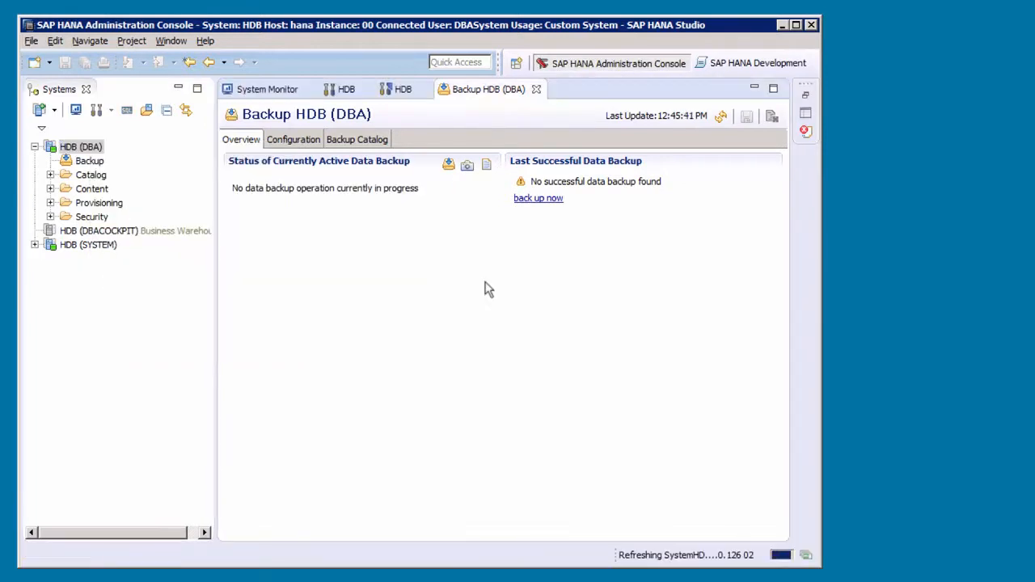
# Open the security console of HDB (DBA) from its Security folder, and again through the system's Security actions.
pyautogui.click(50, 216)
pyautogui.doubleClick(94, 234)
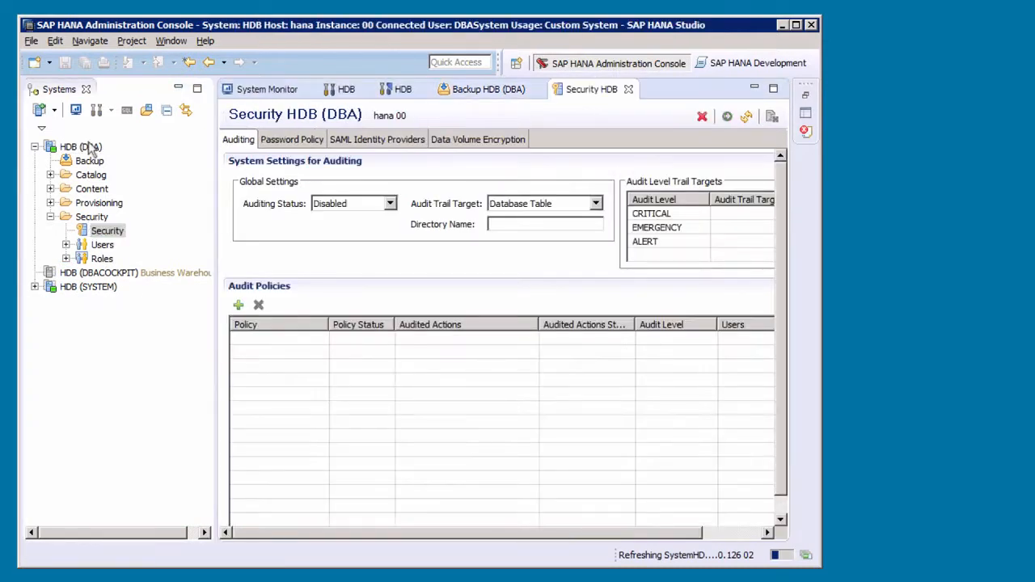
pyautogui.rightClick(89, 146)
pyautogui.moveTo(159, 201)
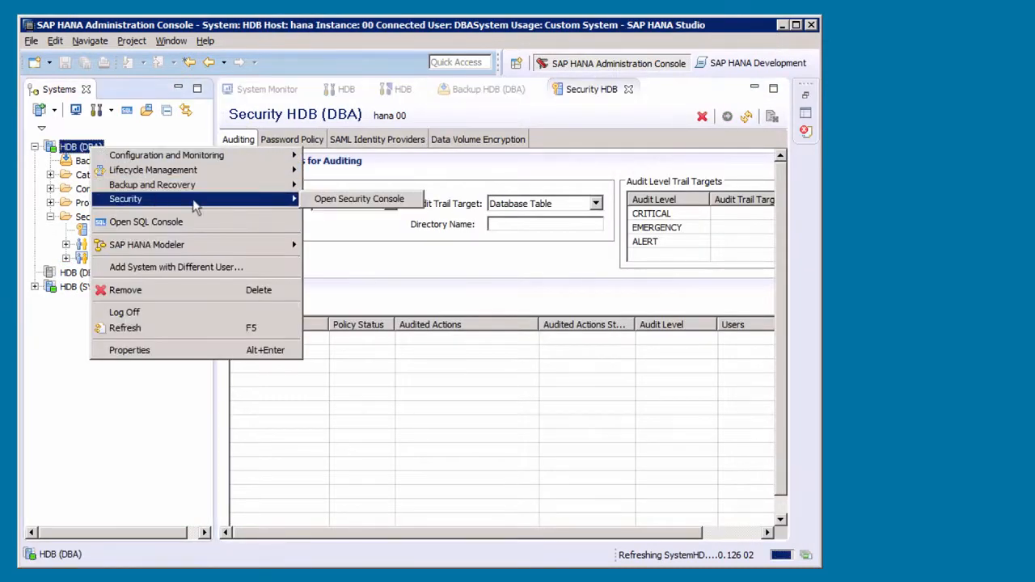
pyautogui.click(364, 204)
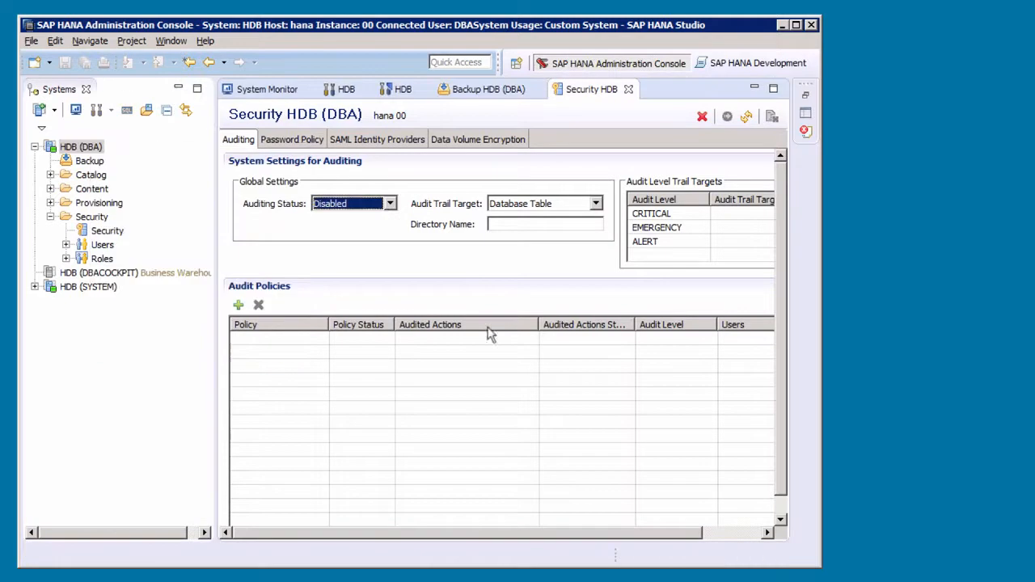
# Review the Password Policy, SAML Identity Providers and Data Volume Encryption settings in the security console.
pyautogui.click(299, 144)
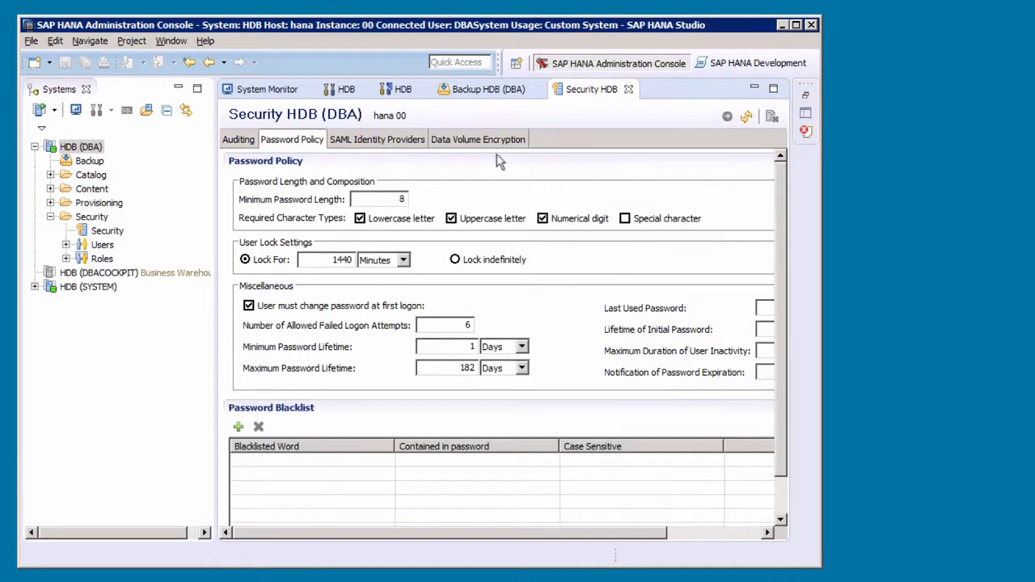
pyautogui.click(346, 146)
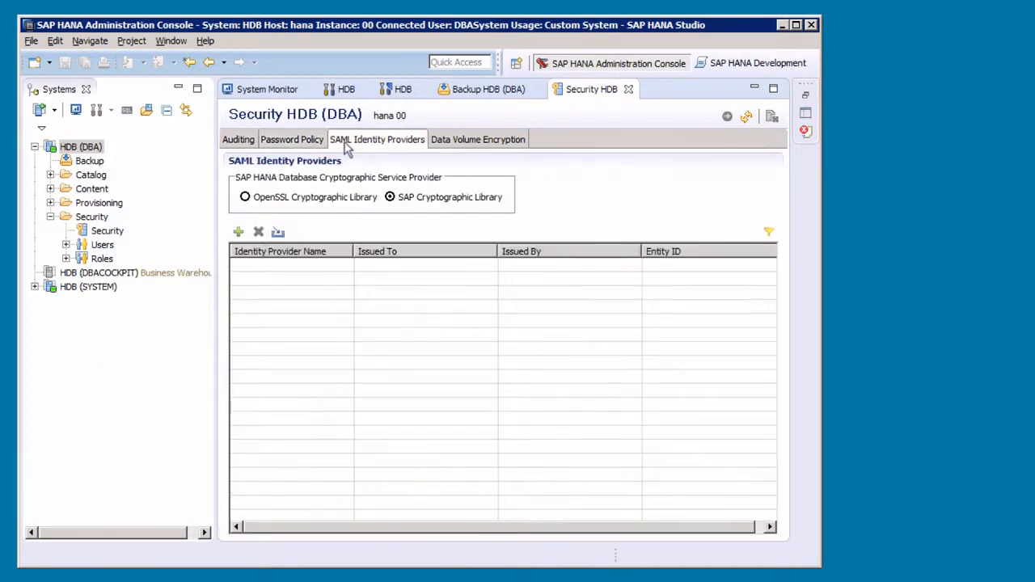
pyautogui.click(478, 152)
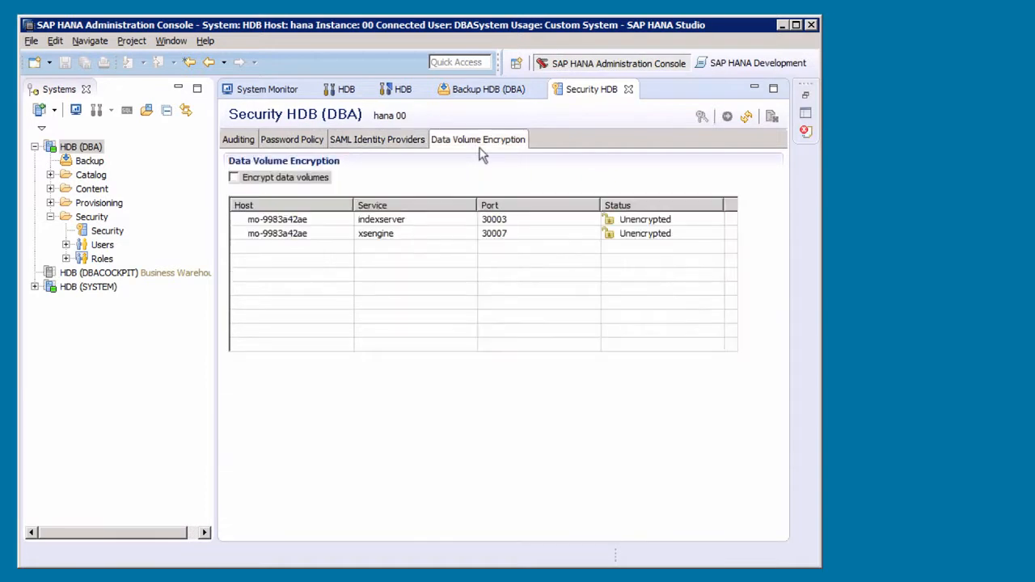
# Open an SQL console for the HDB (DBA) system.
pyautogui.click(81, 148)
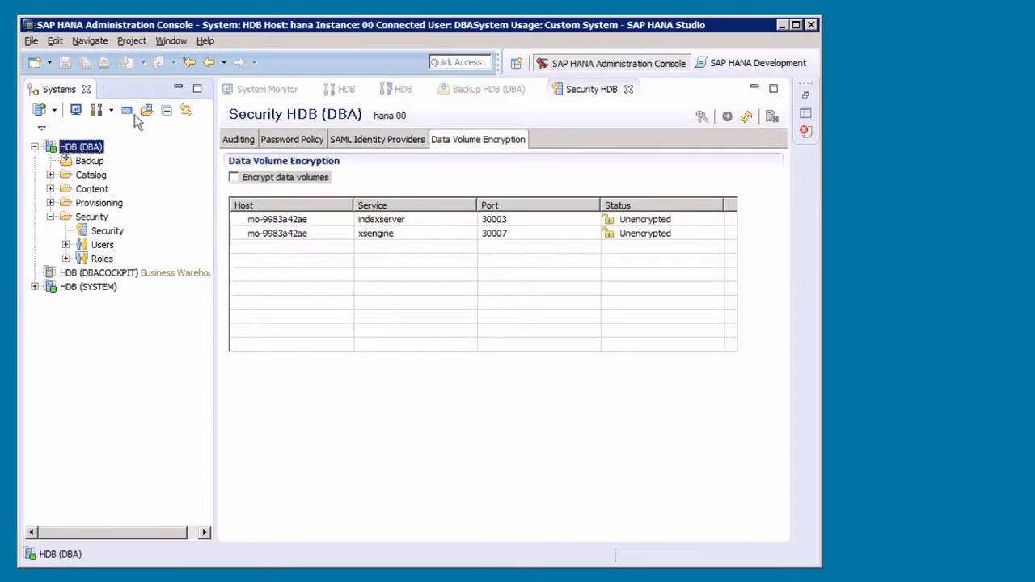
pyautogui.click(127, 111)
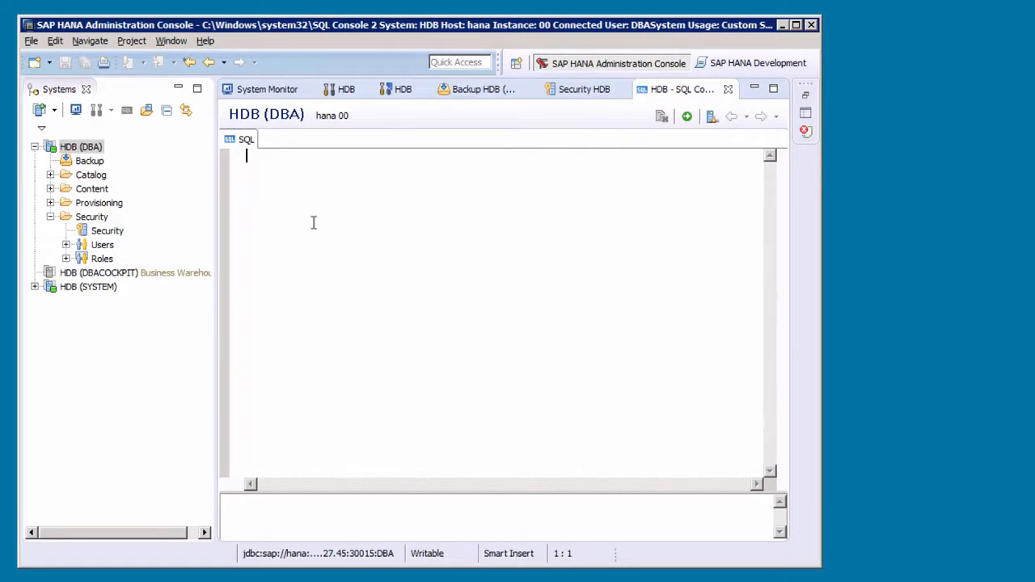
# Look at the version history from the HDB (DBA) administration overview and close it without changes.
pyautogui.click(342, 92)
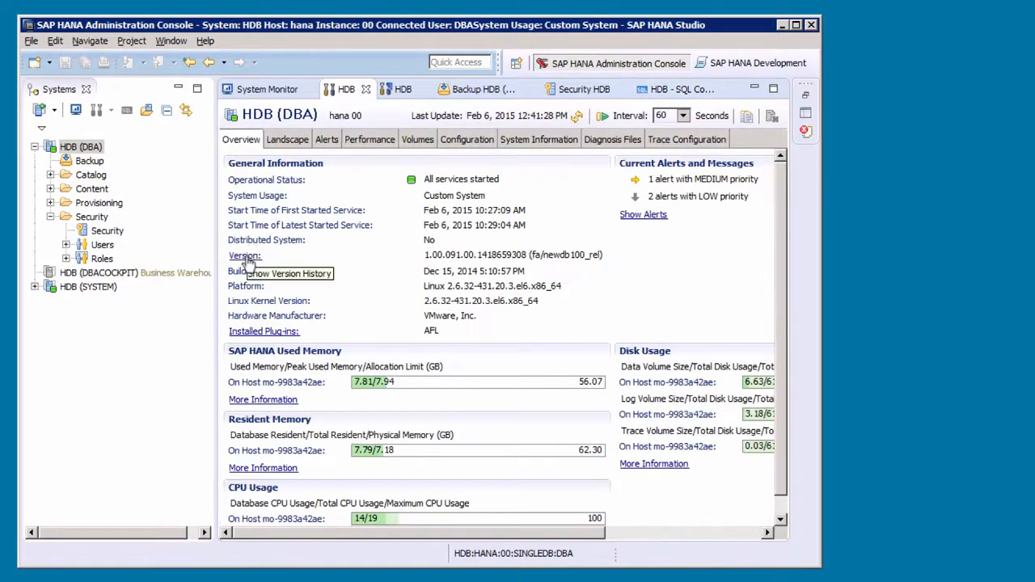
pyautogui.click(245, 256)
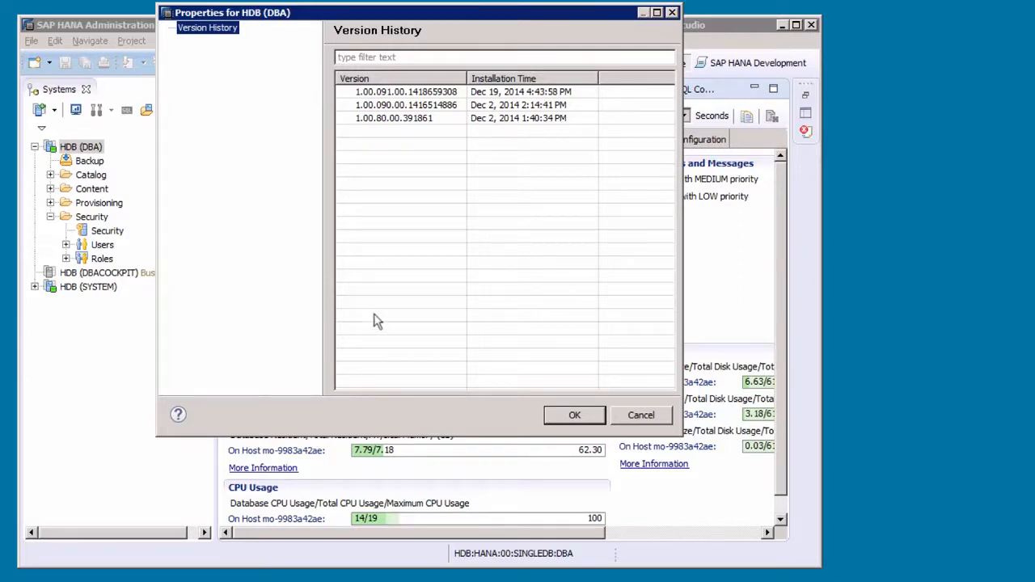
pyautogui.click(636, 429)
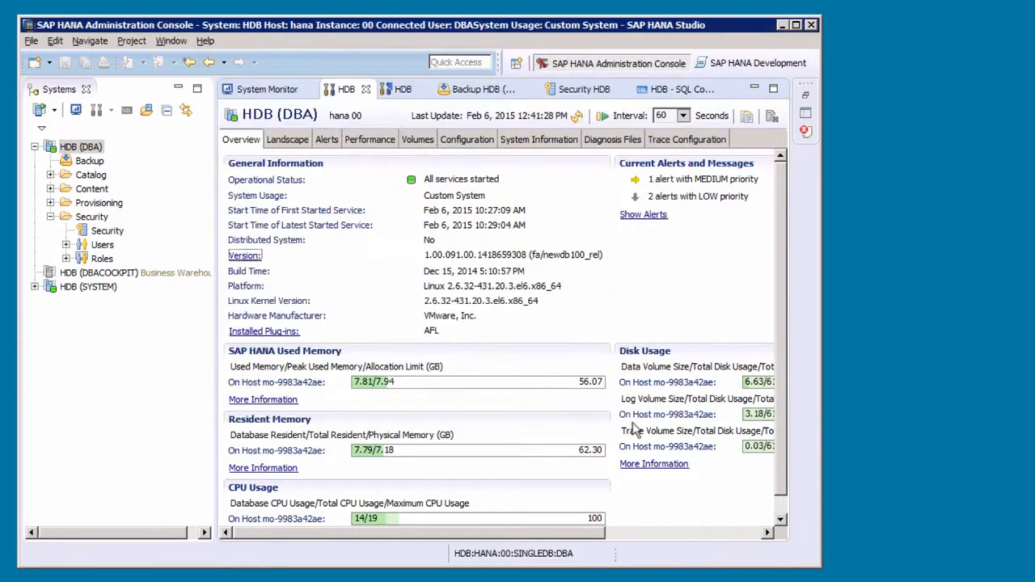
# Open the file create_role_MYCOMPANY_SECURITYADMIN.sql from the Documents library and minimize the Systems view.
pyautogui.click(684, 90)
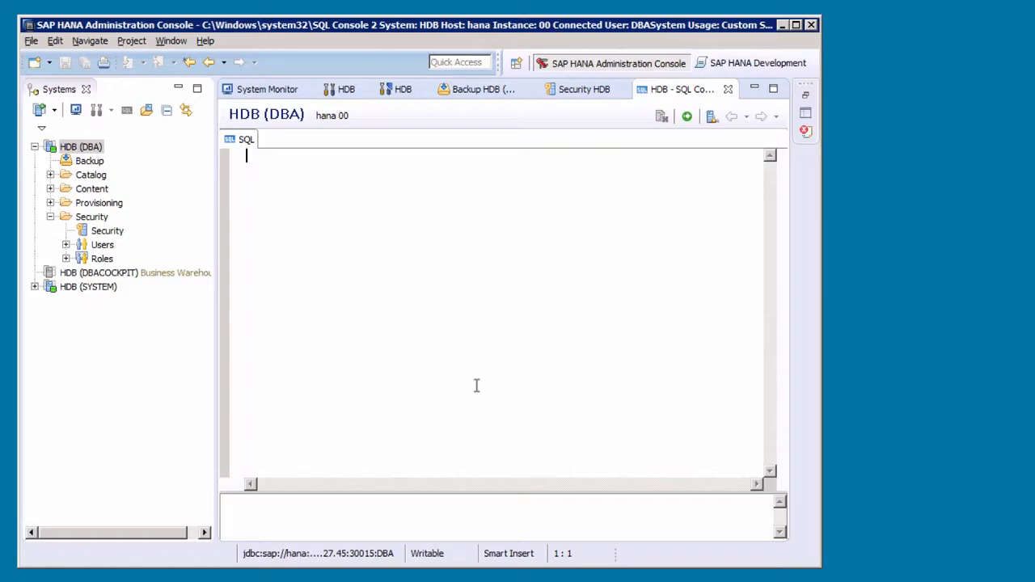
pyautogui.click(31, 42)
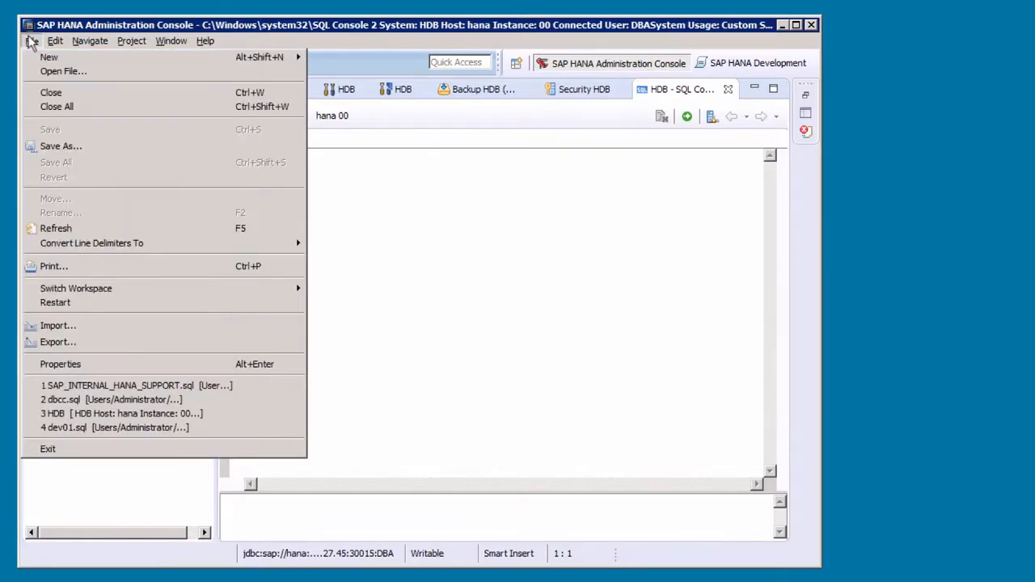
pyautogui.click(51, 71)
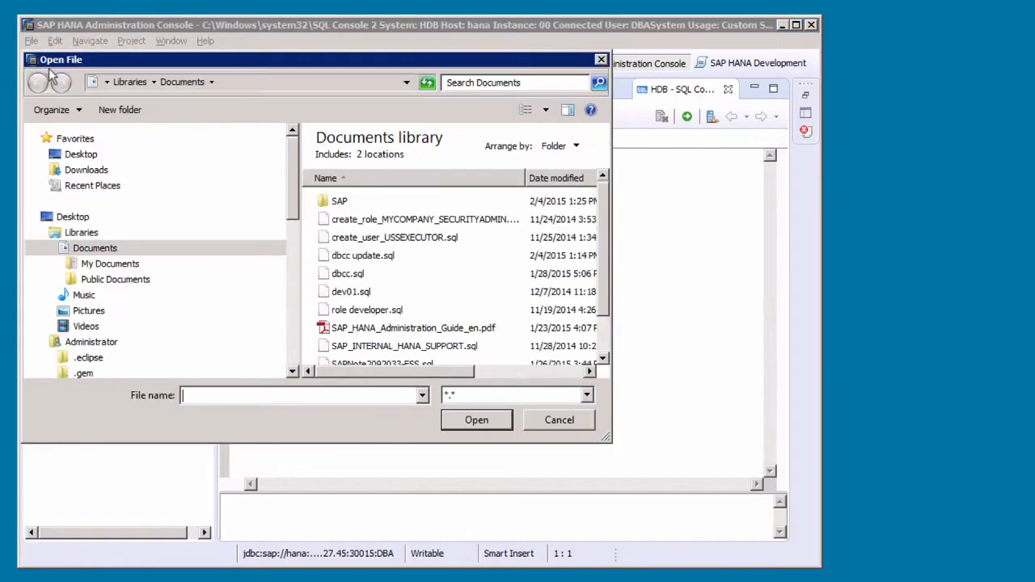
pyautogui.click(421, 219)
pyautogui.click(475, 419)
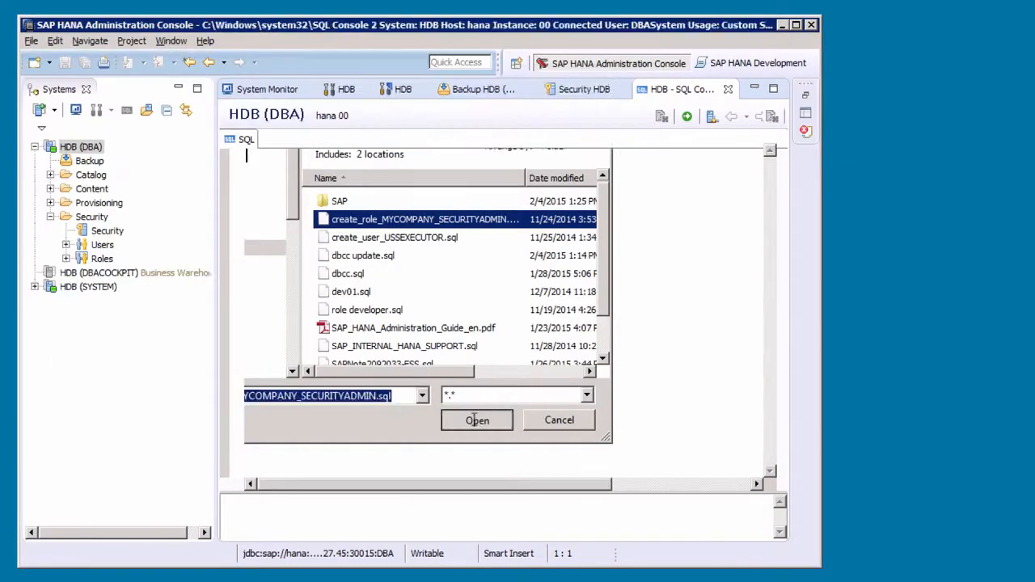
pyautogui.click(179, 89)
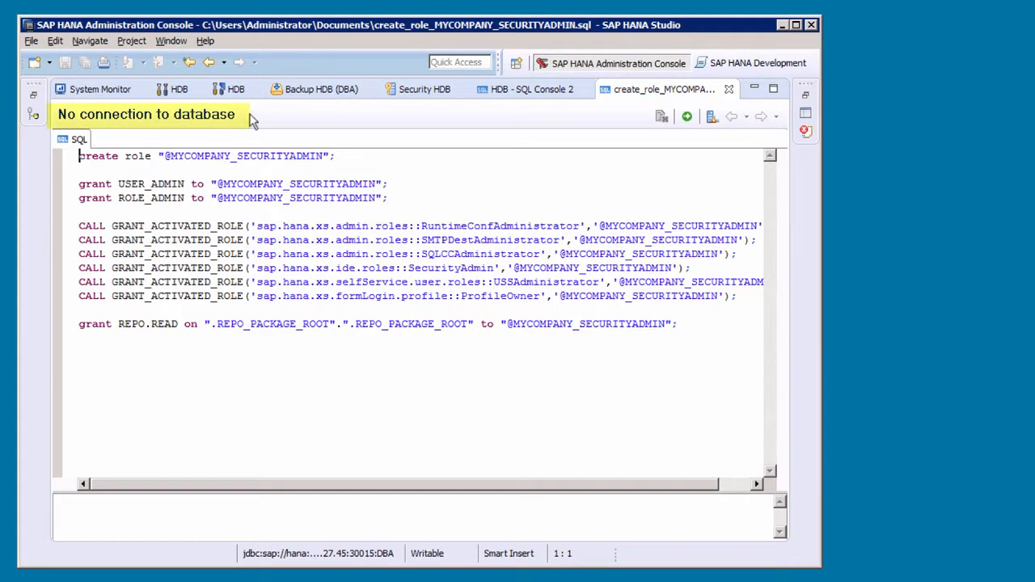
# Try to execute the opened SQL script, and choose HDB (DBA) as its database connection.
pyautogui.click(687, 116)
pyautogui.click(712, 118)
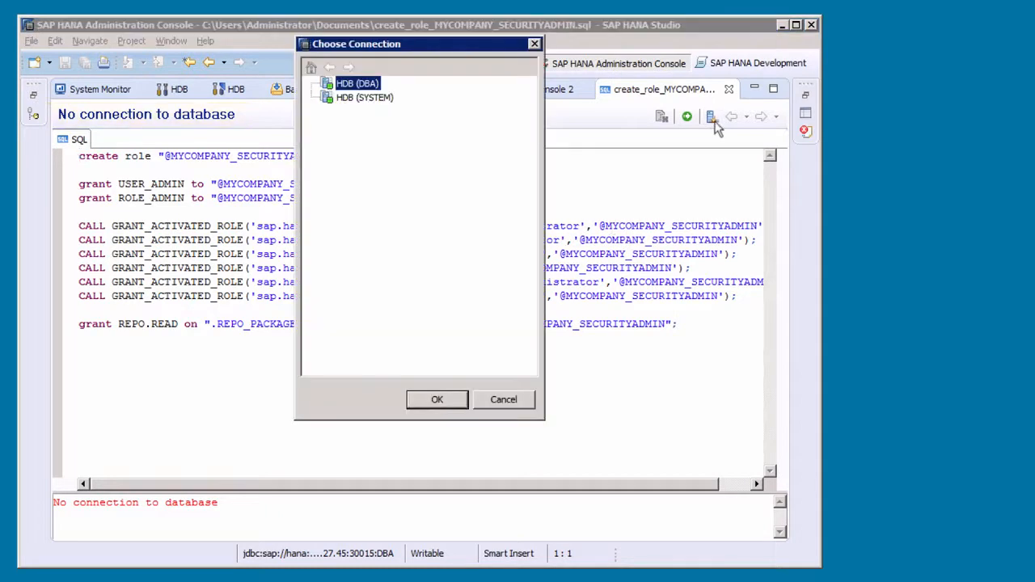
pyautogui.click(448, 399)
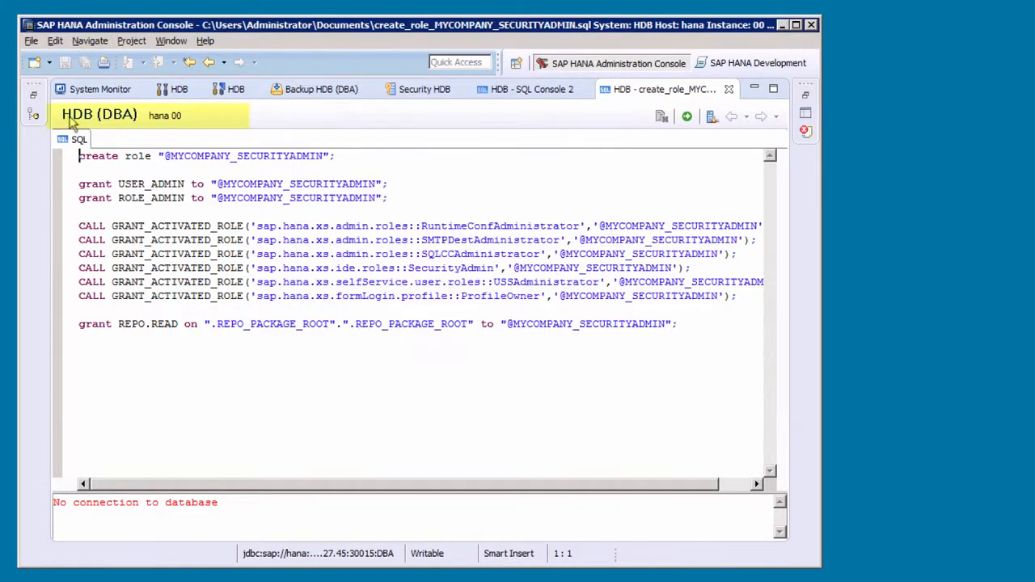
# Restore the minimized Properties view and look at the session properties of the SQL script's editor.
pyautogui.click(197, 297)
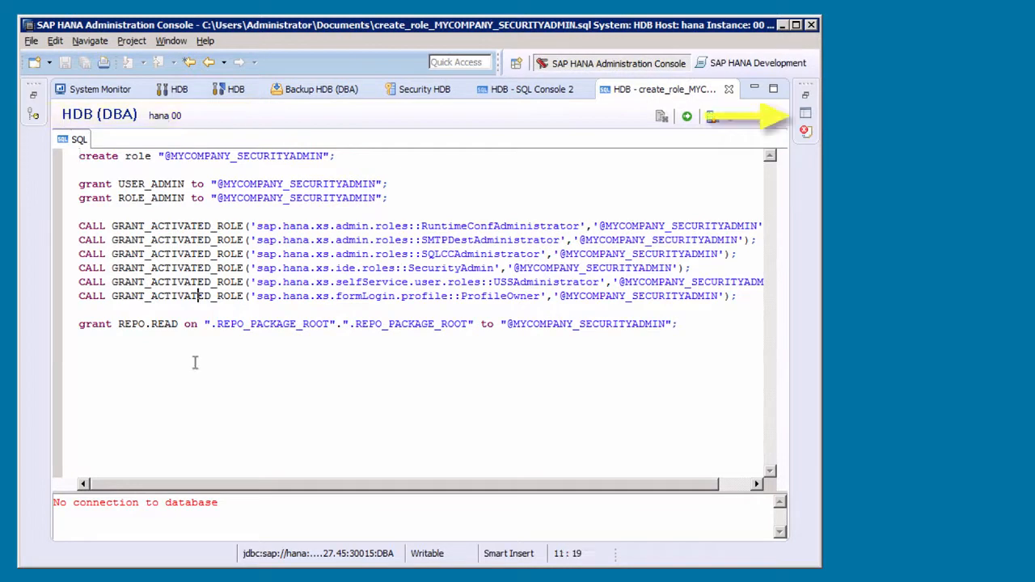
pyautogui.click(806, 101)
pyautogui.click(251, 240)
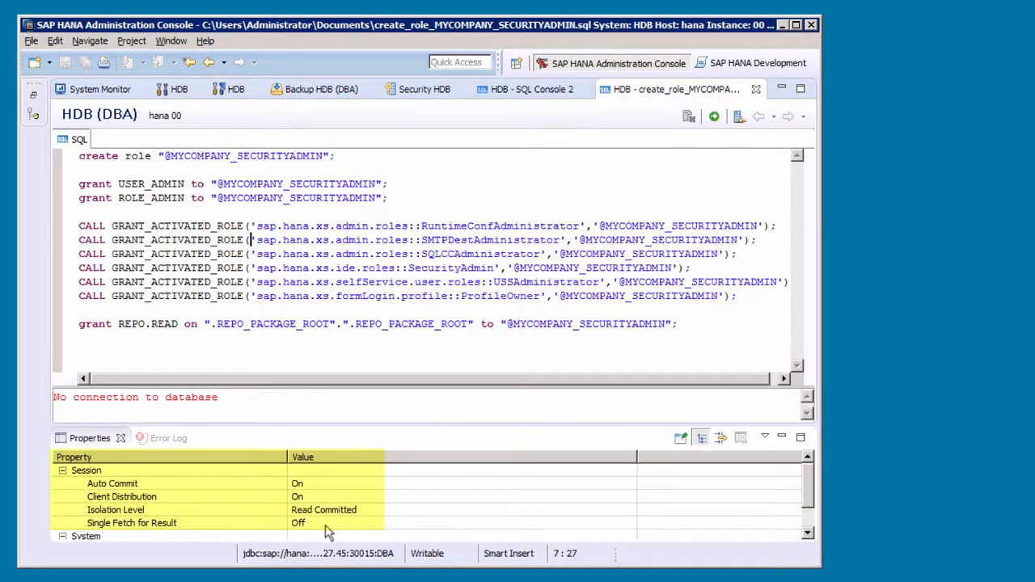
pyautogui.click(256, 296)
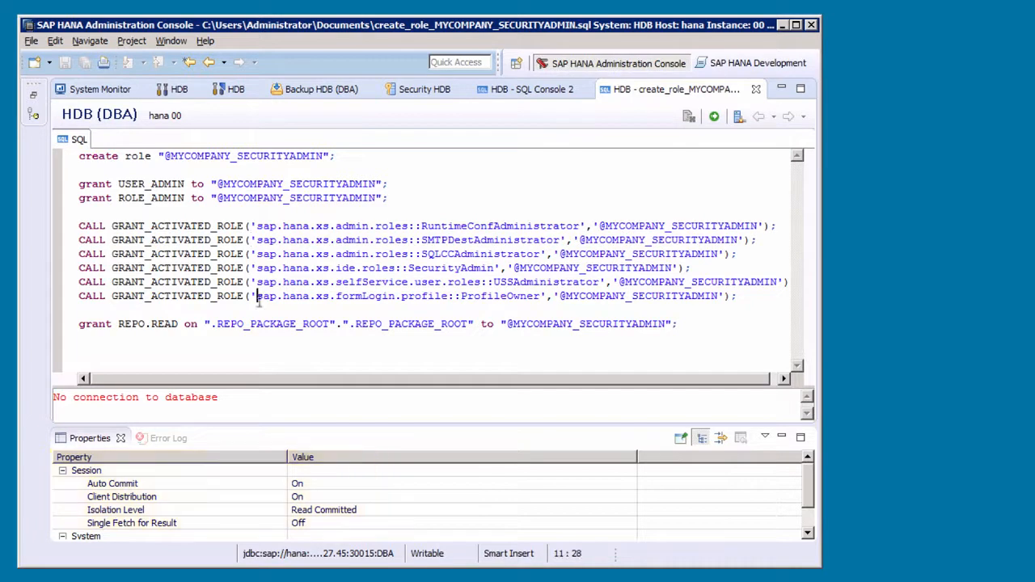
# Open the workbench preferences and look at the SAP HANA Runtime SQL settings for the SQL console.
pyautogui.click(171, 41)
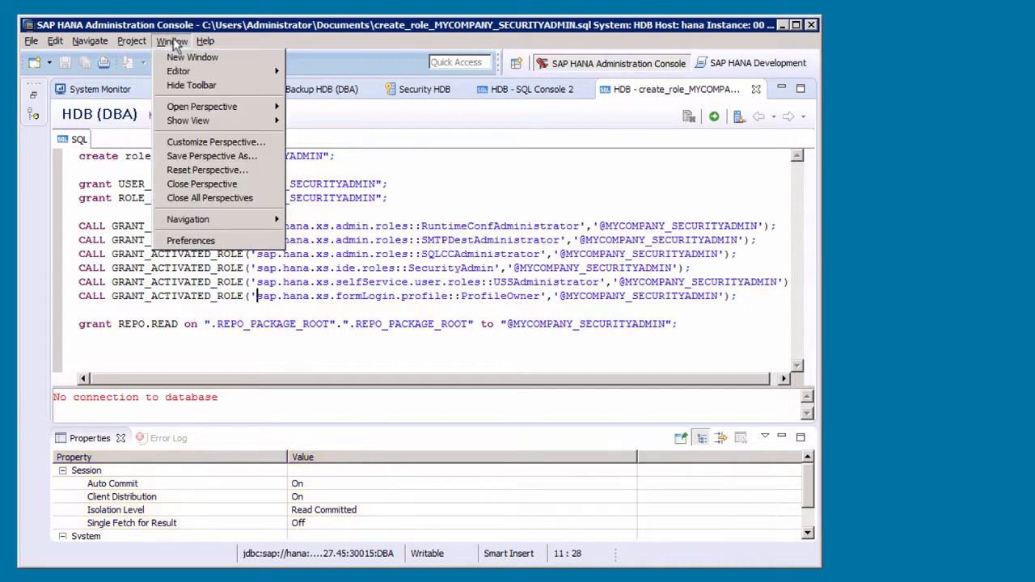
pyautogui.click(196, 241)
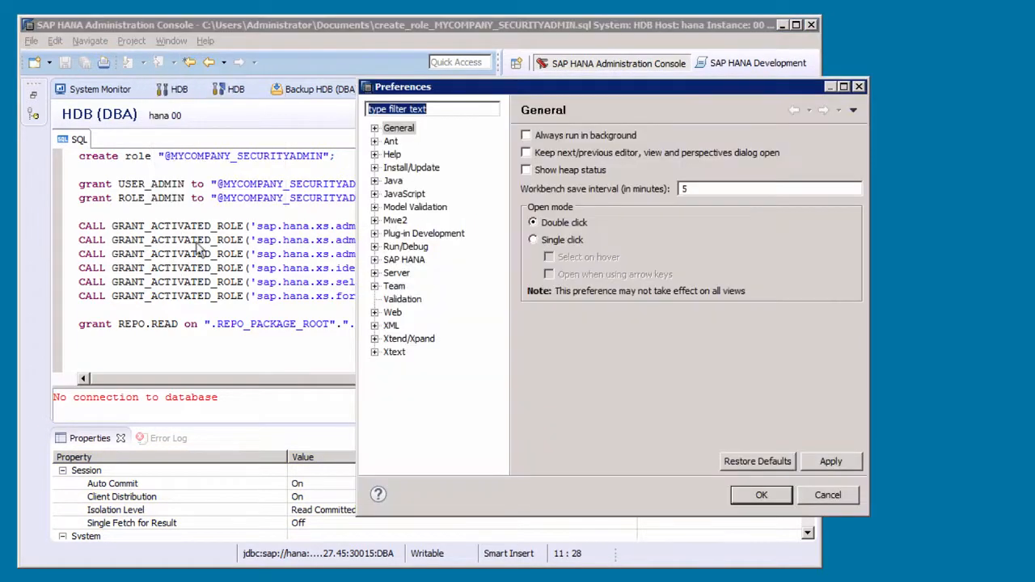
pyautogui.click(374, 260)
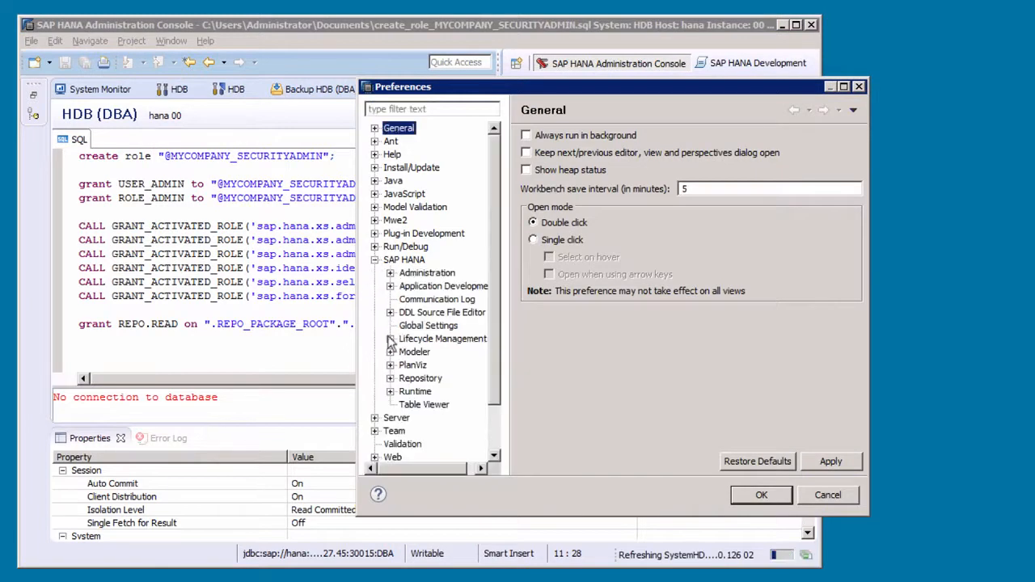
pyautogui.click(390, 391)
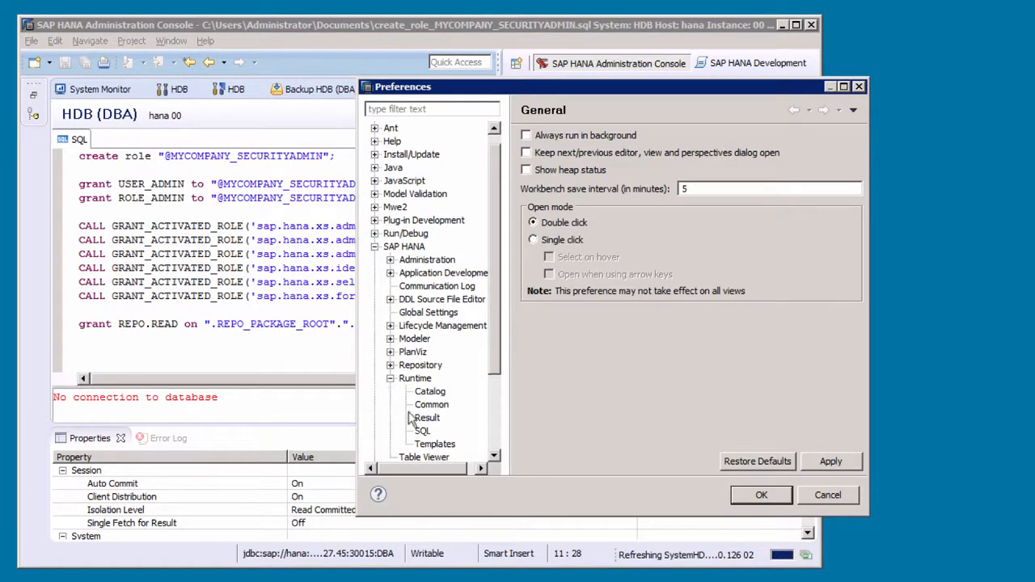
pyautogui.click(422, 431)
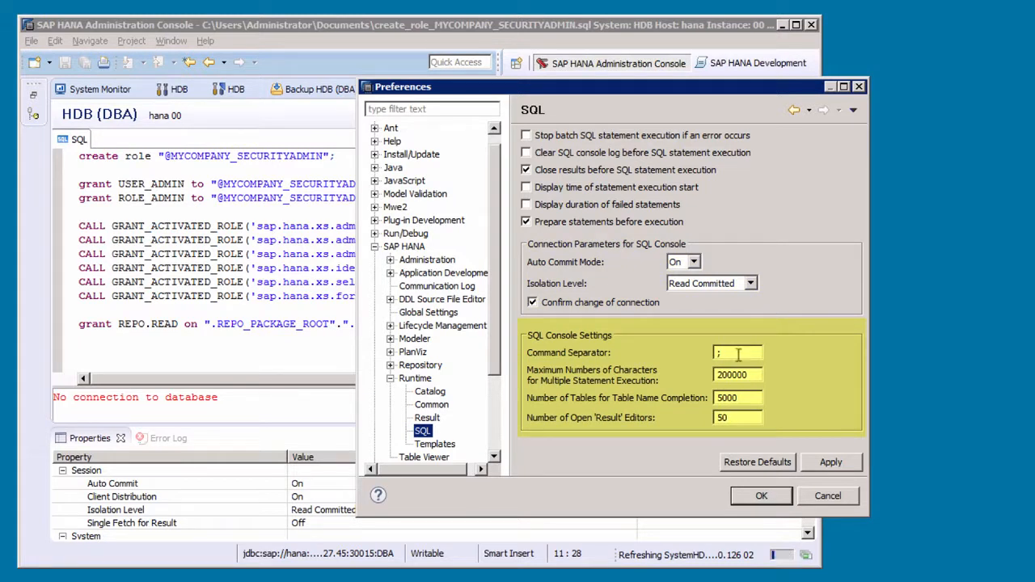
# Look through the General, Java and Plug-in Development preference pages.
pyautogui.click(494, 130)
pyautogui.click(399, 128)
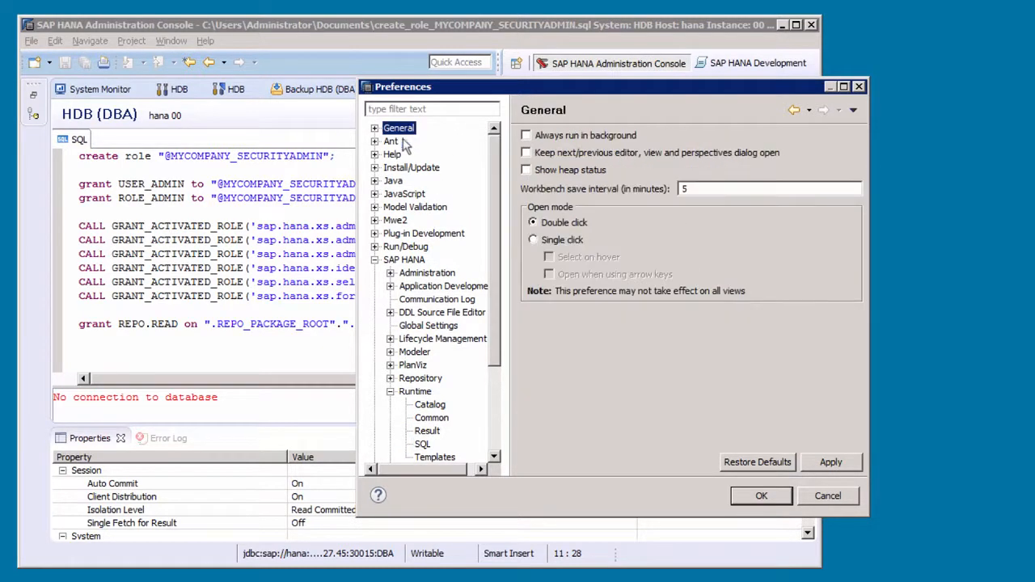
pyautogui.click(395, 181)
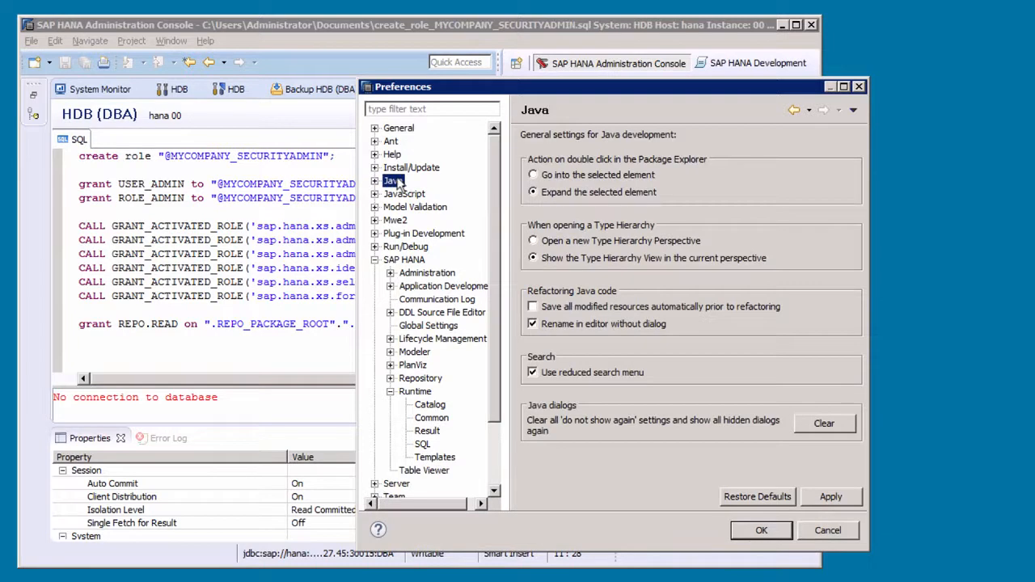
pyautogui.click(422, 234)
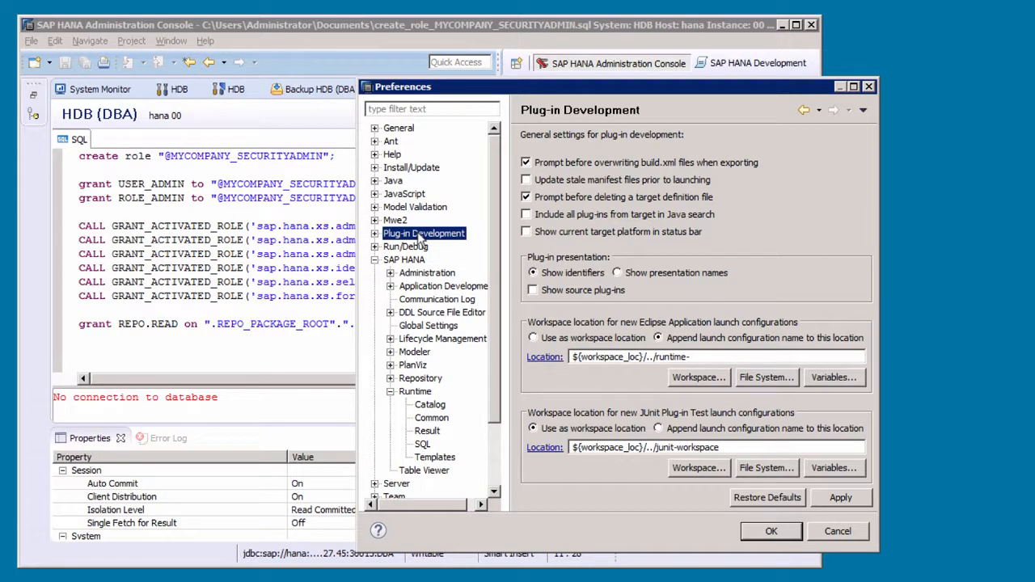
# Look at the Network Connections preferences under General, filter the preferences by "proxy", and close the dialog without changes.
pyautogui.click(374, 128)
pyautogui.click(436, 220)
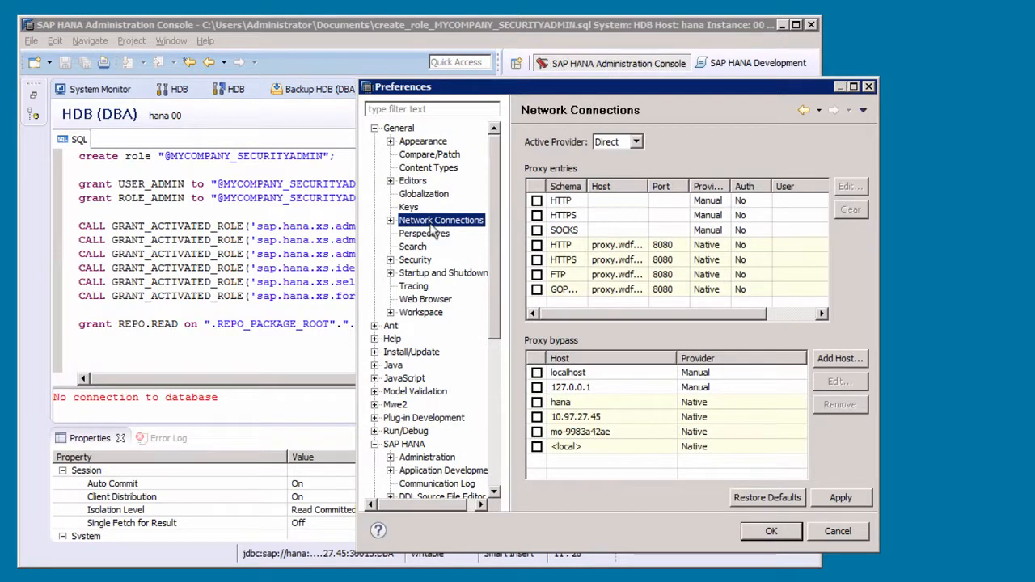
pyautogui.click(378, 109)
pyautogui.write('proxy')
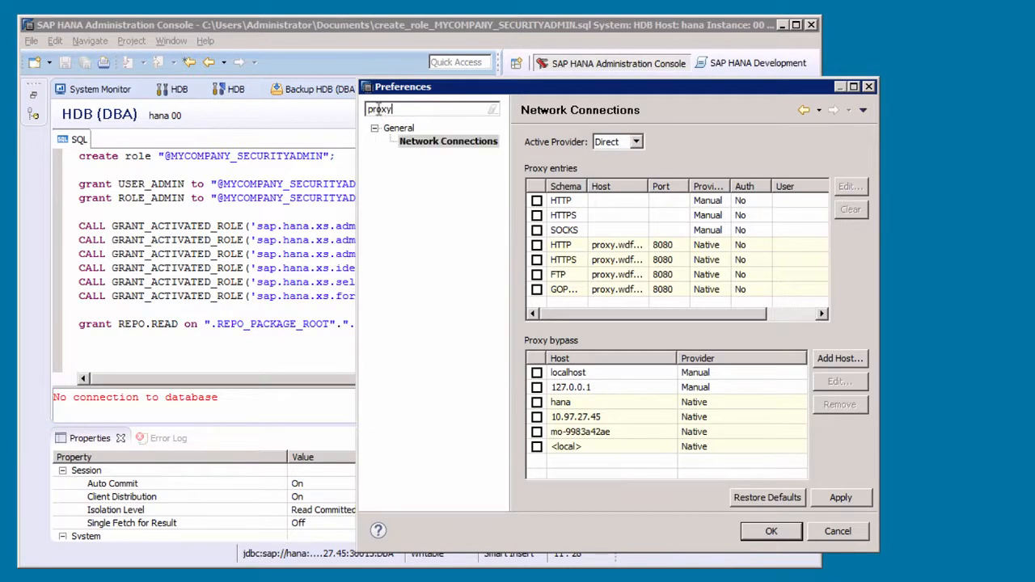
pyautogui.click(459, 146)
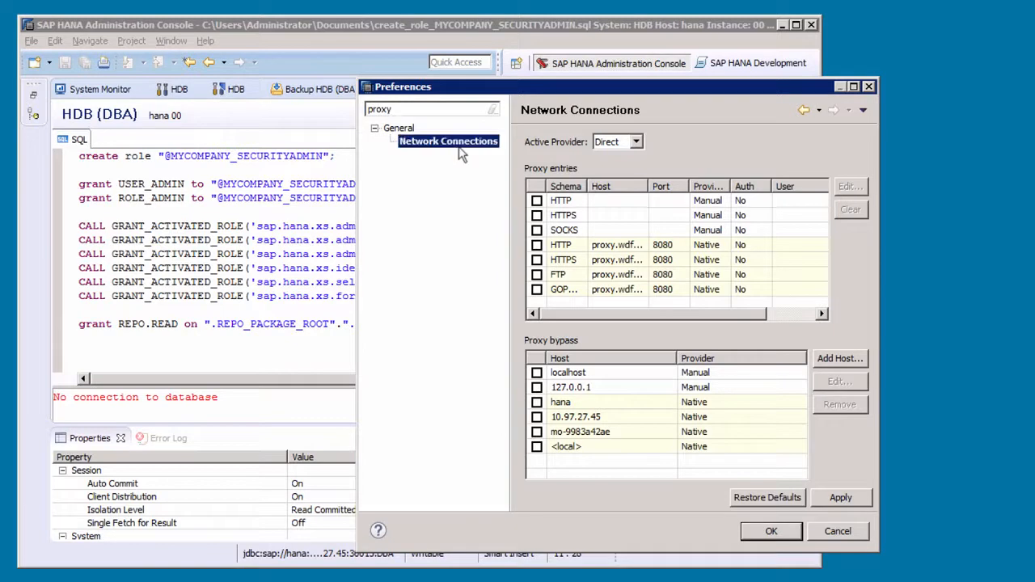
pyautogui.click(846, 530)
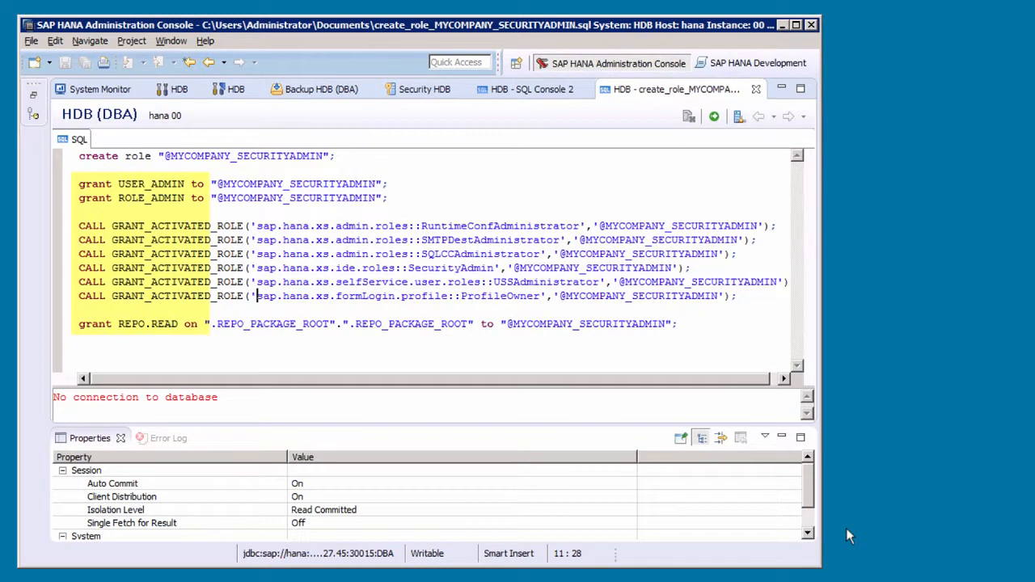
# Insert two blank lines below the create role statement and highlight the first ".REPO_PACKAGE_ROOT" name in the REPO.READ grant.
pyautogui.click(80, 169)
pyautogui.press('Return')
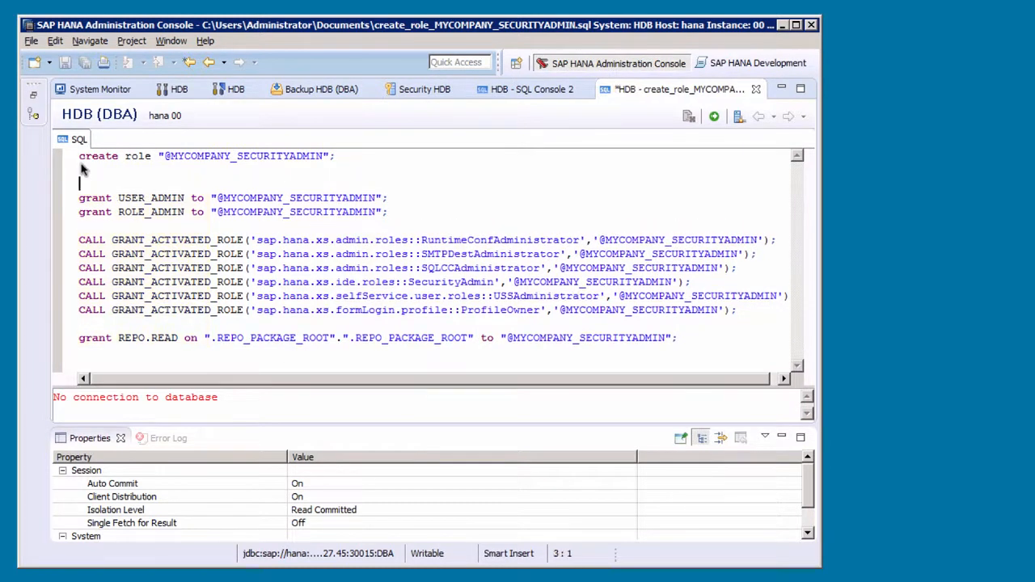
pyautogui.press('Return')
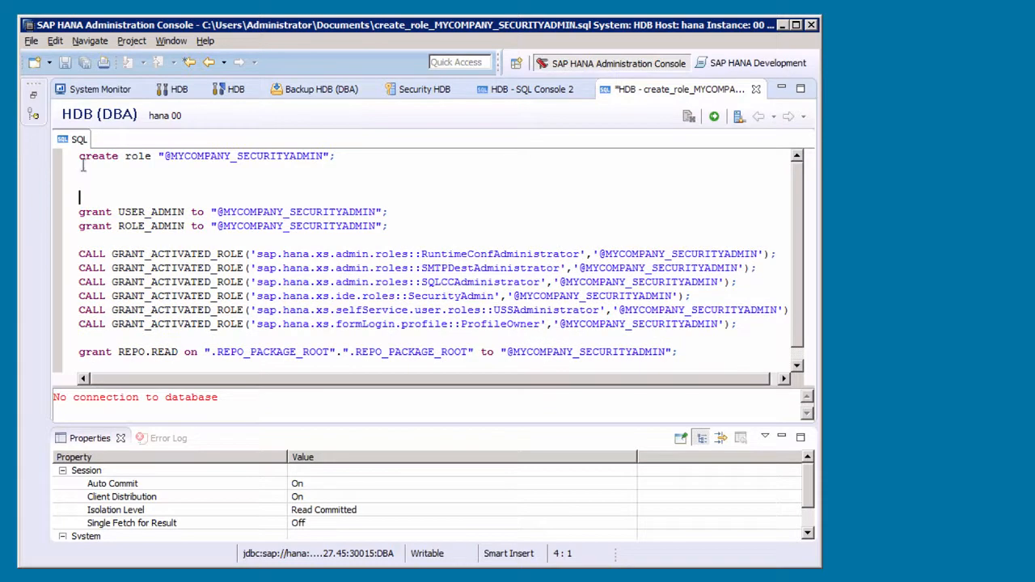
pyautogui.moveTo(205, 352); pyautogui.dragTo(332, 356)
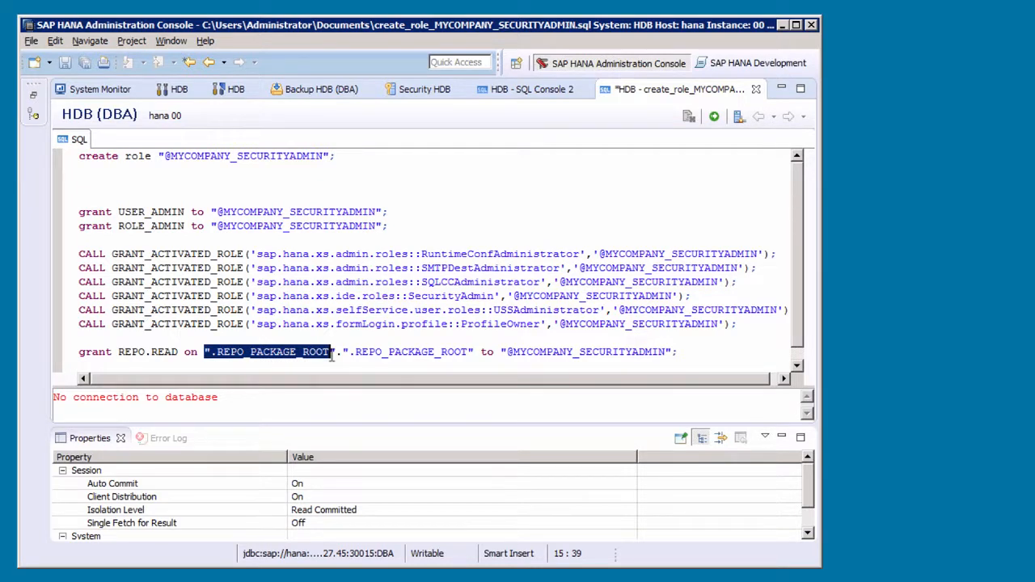
# Remove the two extra blank lines below the create role statement and save the script.
pyautogui.click(111, 191)
pyautogui.press('BackSpace')
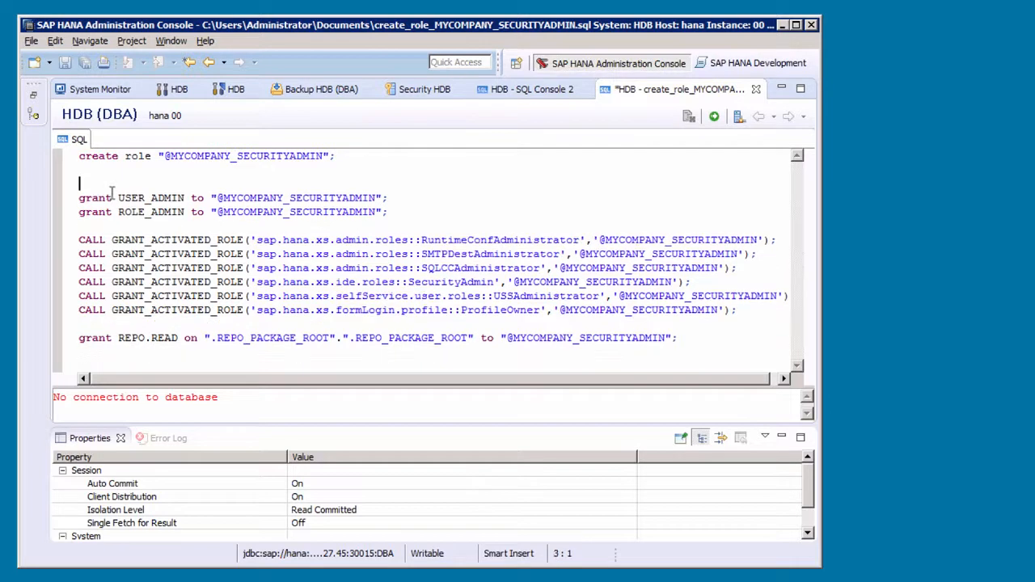
pyautogui.press('BackSpace')
pyautogui.hotkey('ctrl', 's')
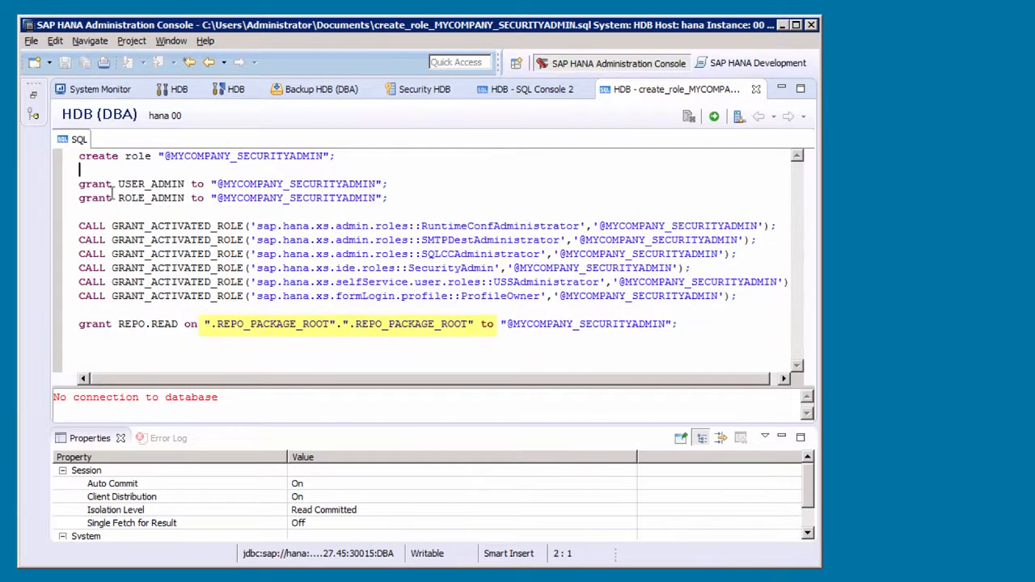
# Comment out the create role statement with "--" and minimize the Properties view.
pyautogui.press('Up')
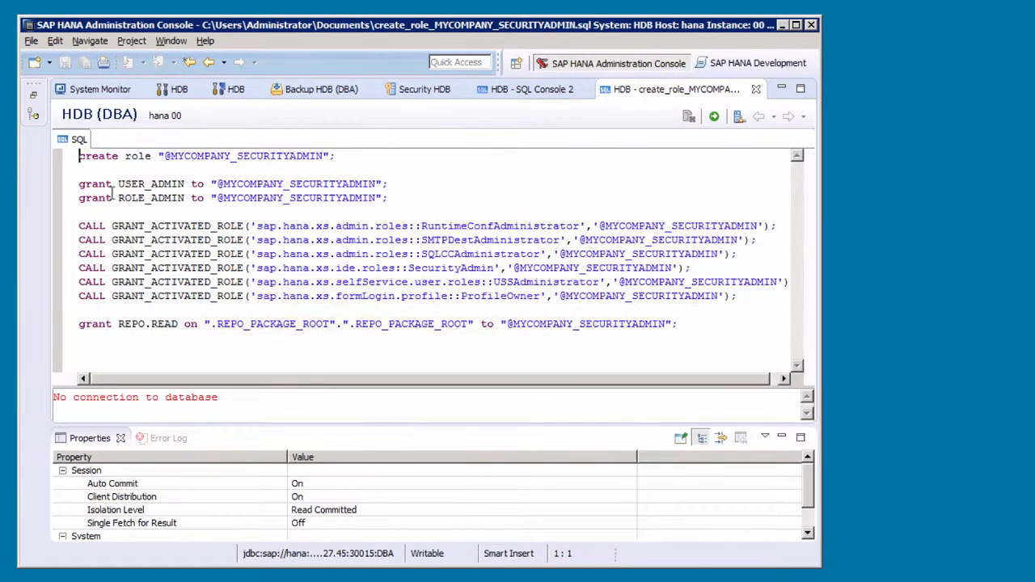
pyautogui.write('--')
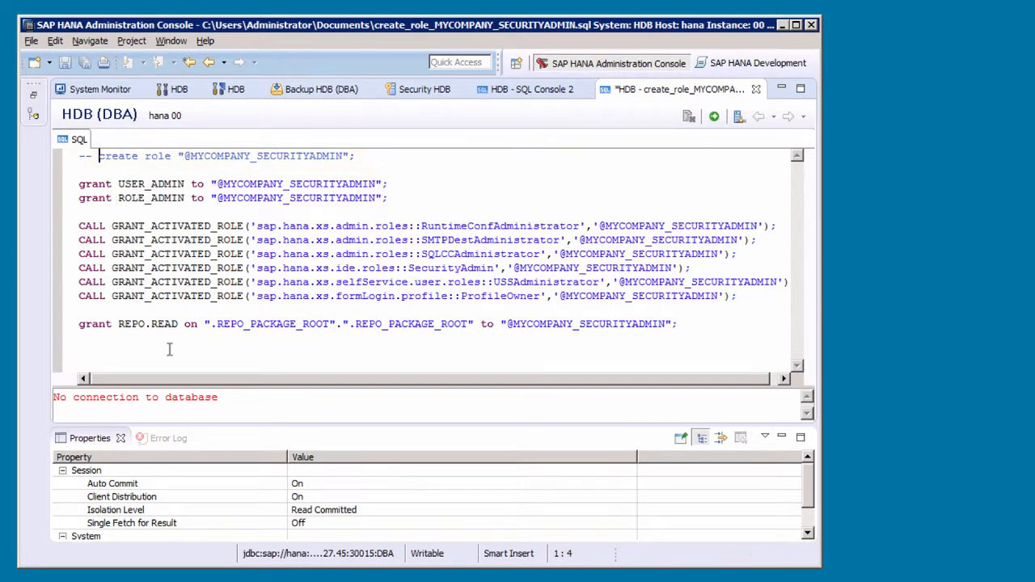
pyautogui.click(781, 438)
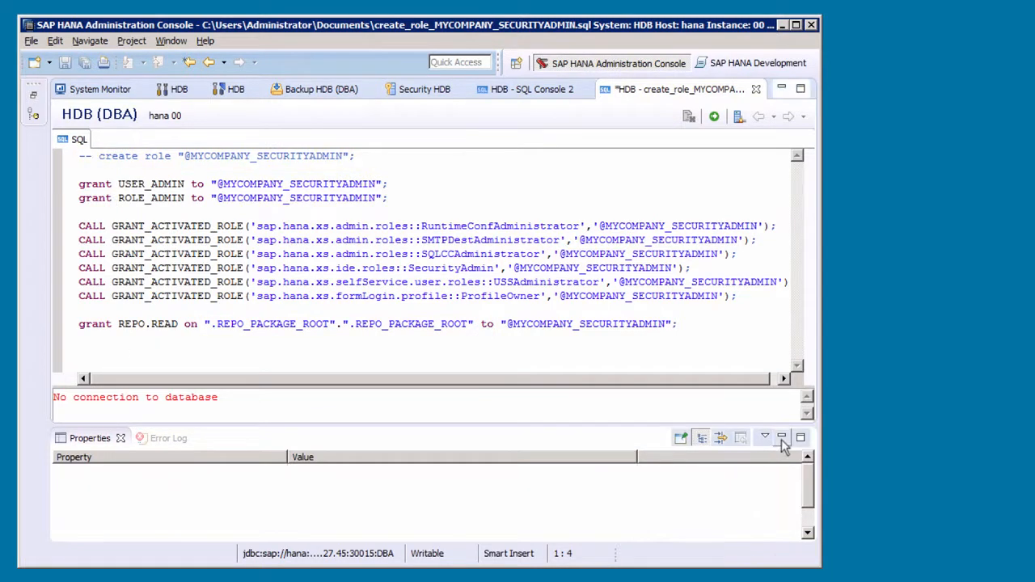
# Insert the "complete select statement" template below the last grant using code completion on "sele".
pyautogui.click(338, 378)
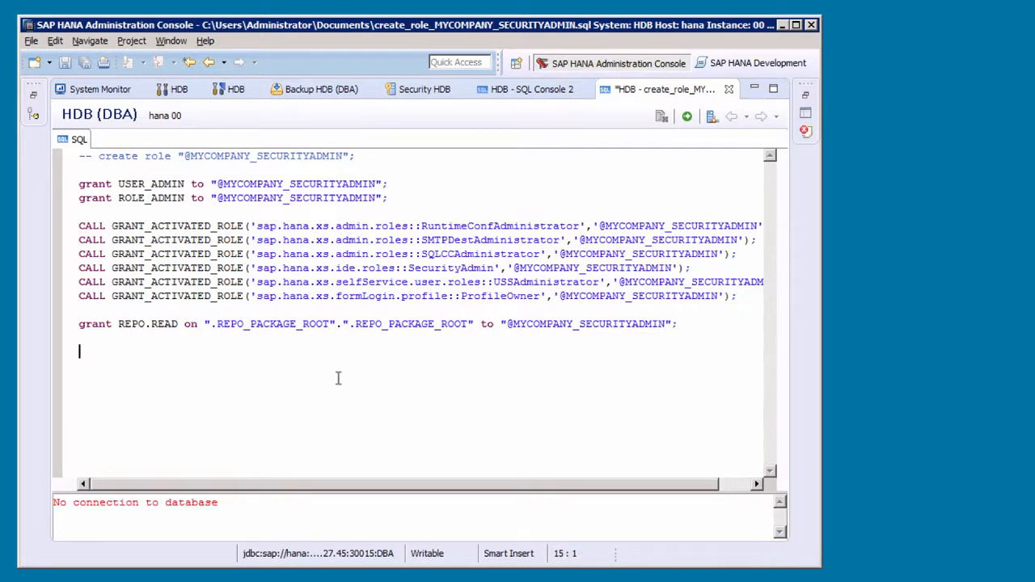
pyautogui.write('sele')
pyautogui.hotkey('ctrl', 'space')
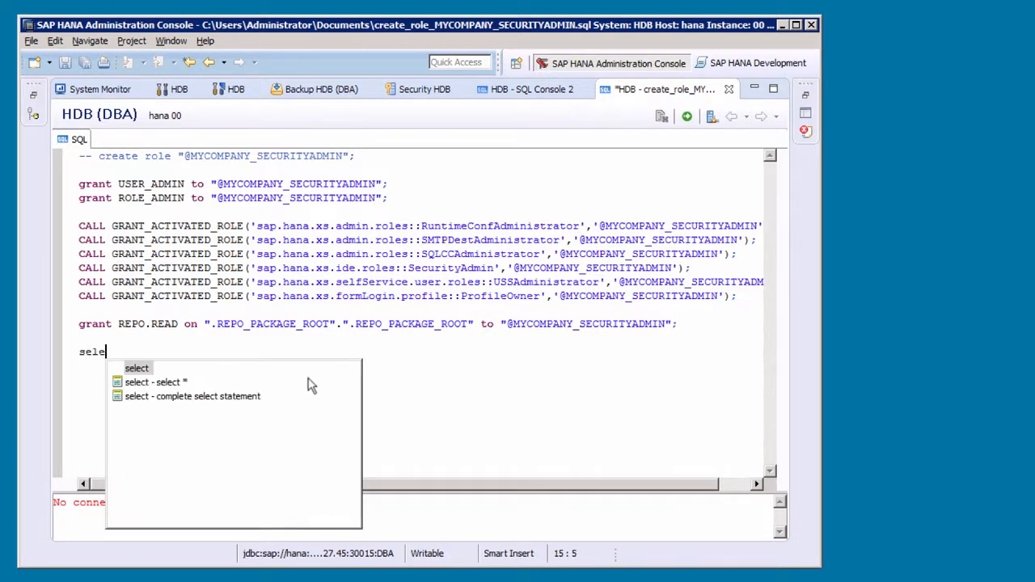
pyautogui.click(148, 399)
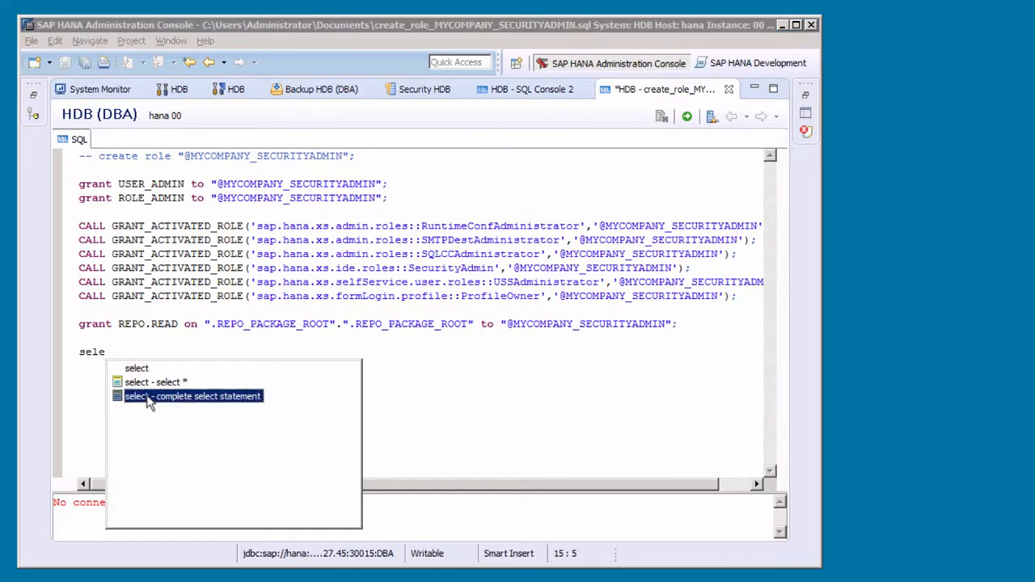
pyautogui.doubleClick(148, 396)
# Fill the template to select version from M_DATABASE (PUBLIC), and delete its where and group by lines.
pyautogui.click(239, 352)
pyautogui.write('M_D')
pyautogui.doubleClick(314, 368)
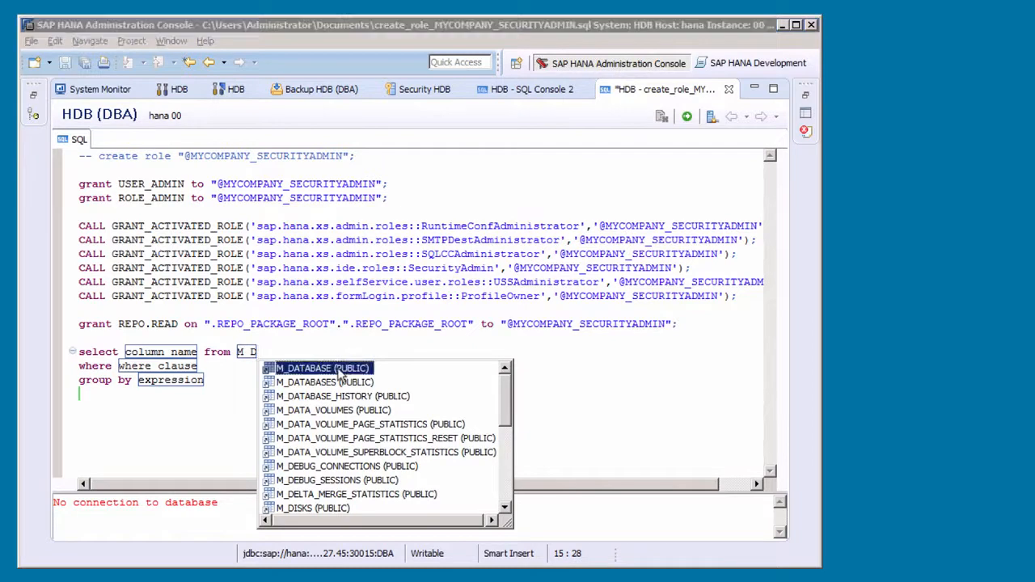
pyautogui.doubleClick(162, 352)
pyautogui.write('*ersion')
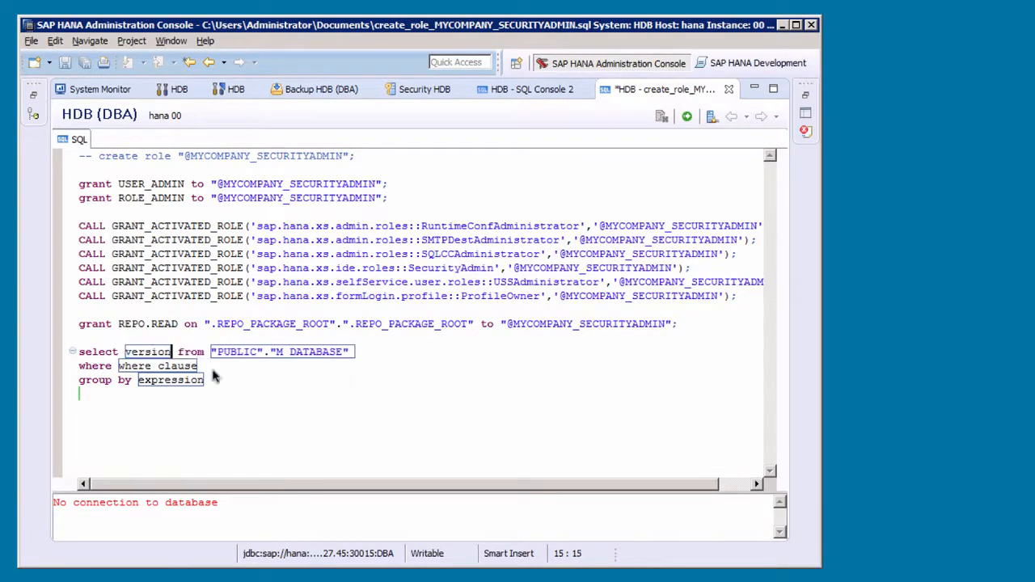
pyautogui.moveTo(214, 377); pyautogui.dragTo(50, 365)
pyautogui.press('Delete')
# Execute only the select version statement from the script.
pyautogui.click(685, 325)
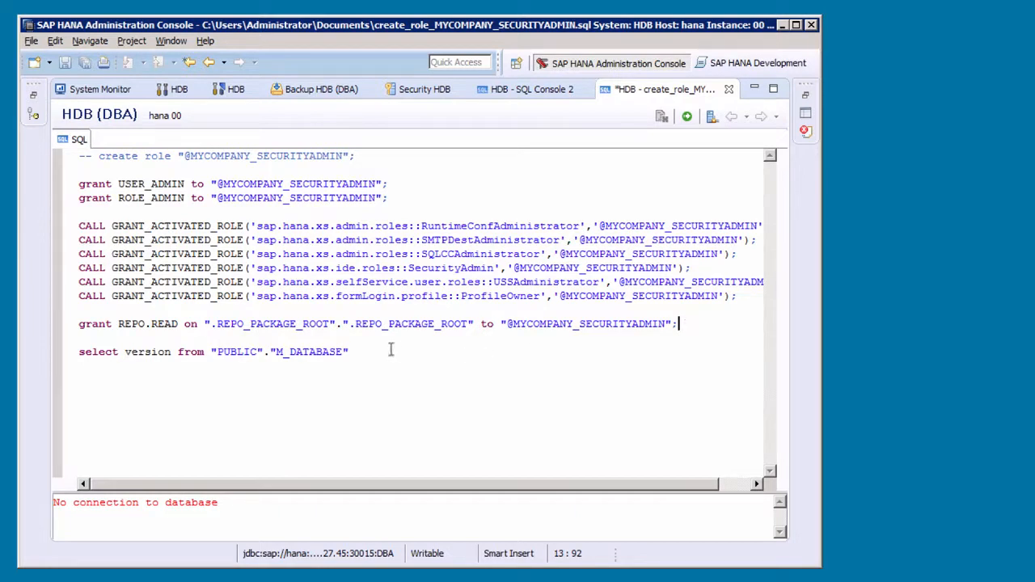
pyautogui.moveTo(358, 351); pyautogui.dragTo(72, 358)
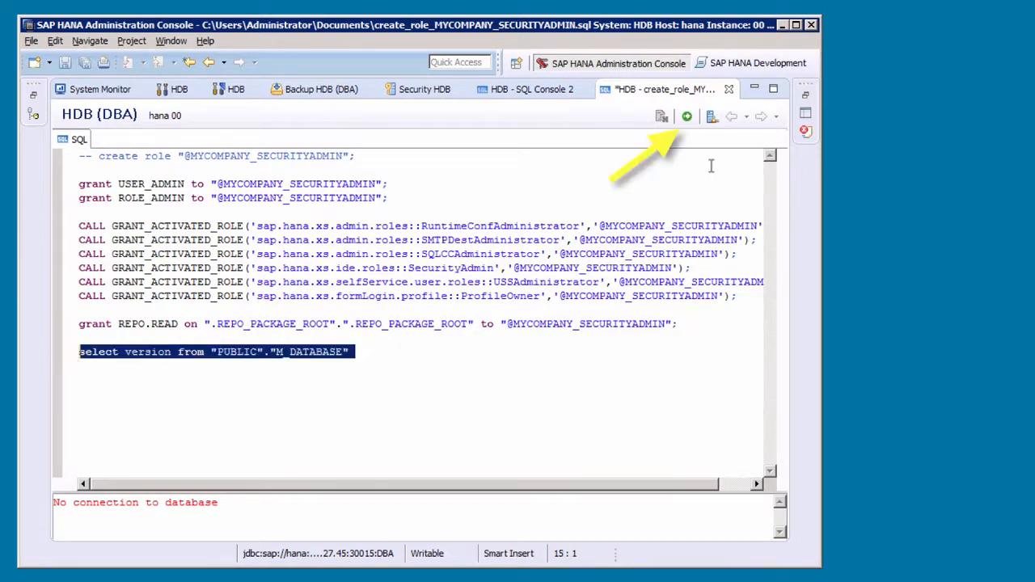
pyautogui.click(687, 118)
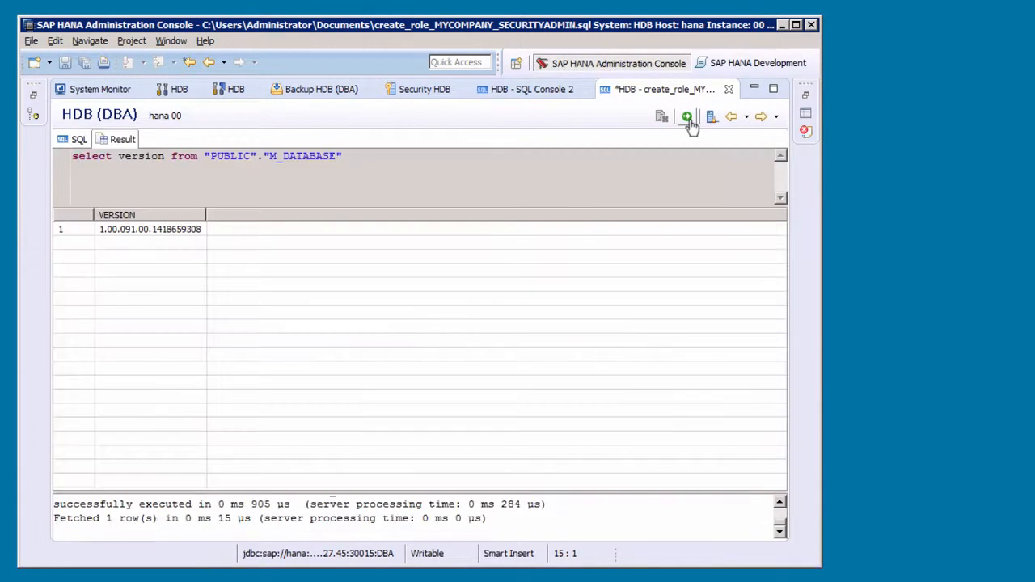